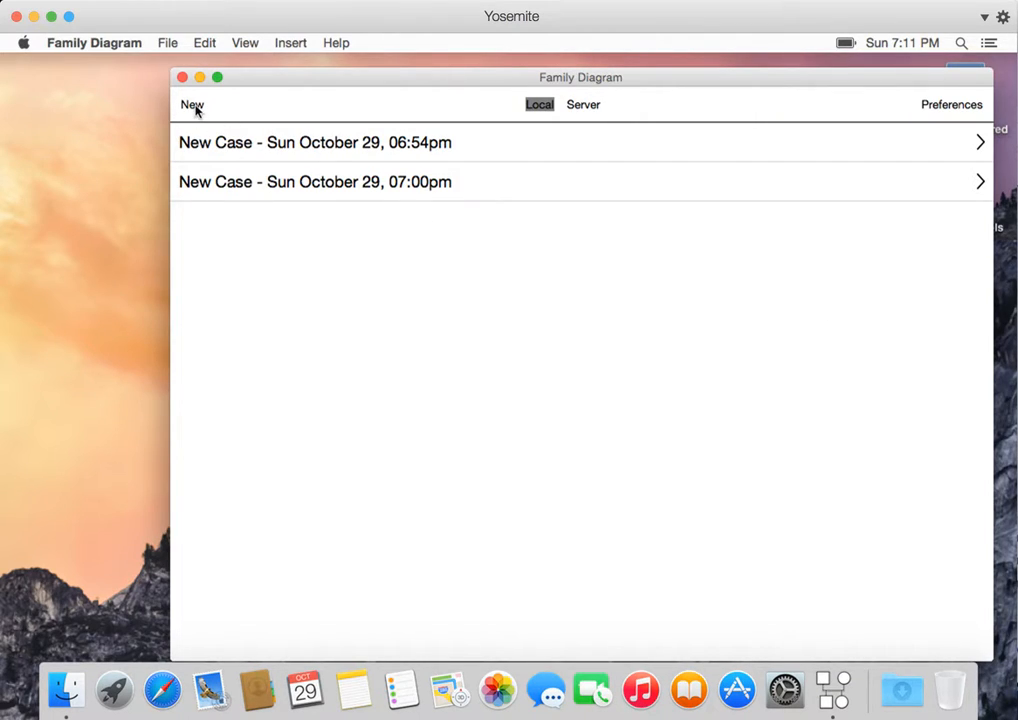
- Open the case 'New Case - Sun October 29, 06:54pm' and reposition its window
{"action": "left_click", "coordinate": [310, 146]}
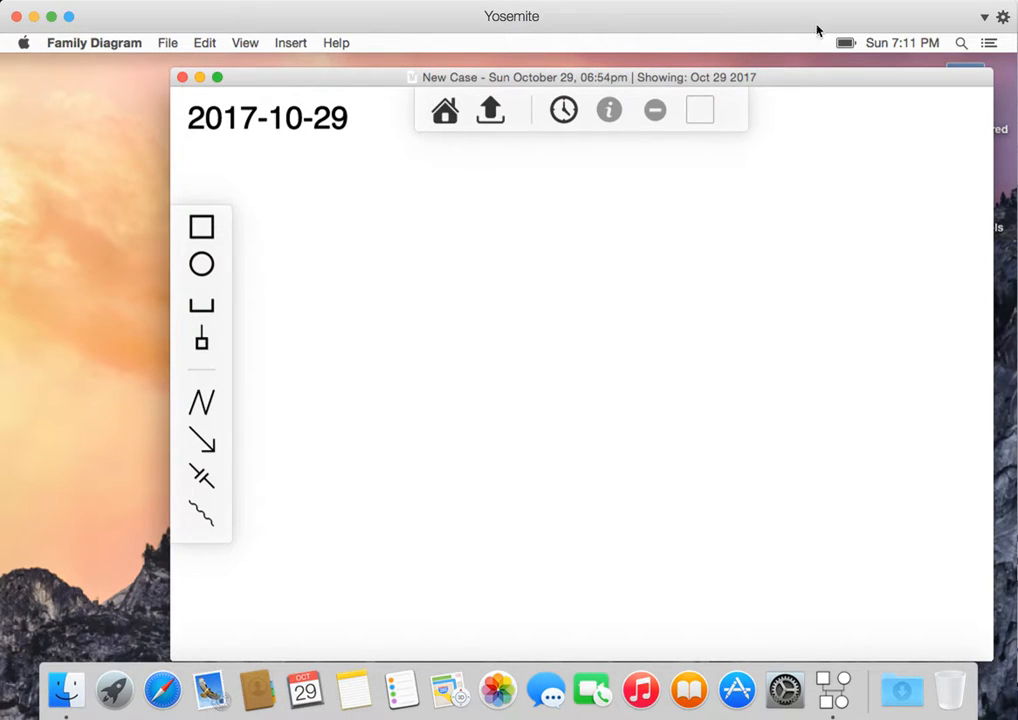
{"action": "left_click", "coordinate": [905, 42]}
{"action": "left_click", "coordinate": [872, 232]}
{"action": "left_click_drag", "start_coordinate": [618, 80], "coordinate": [576, 69]}
- Open the timeline panel and close it again
{"action": "left_click", "coordinate": [520, 97]}
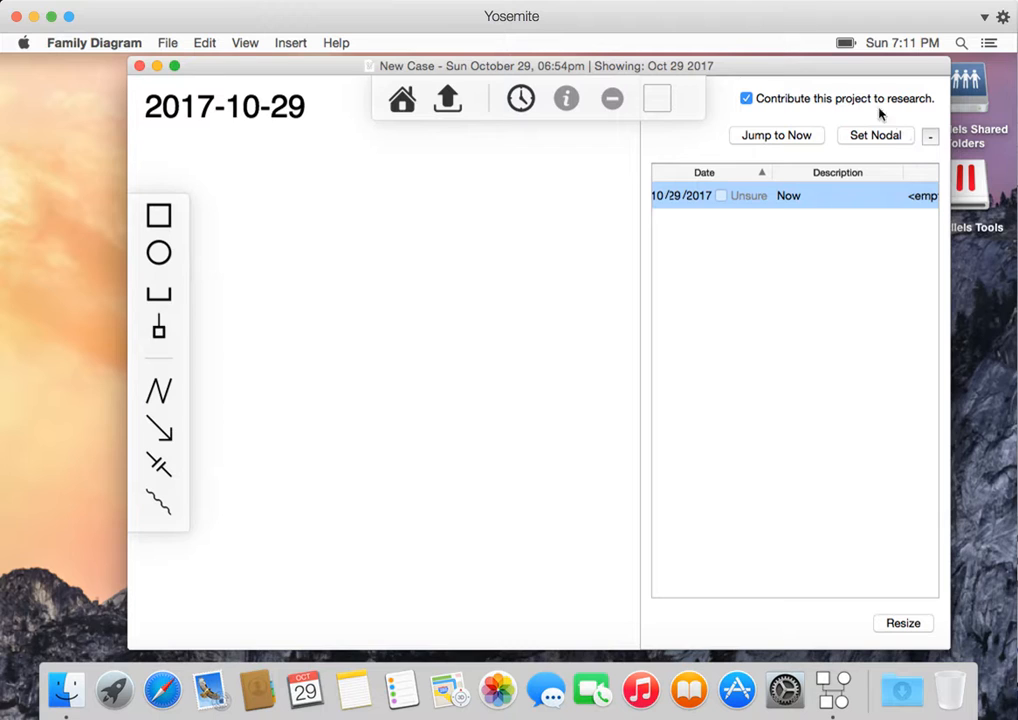
{"action": "left_click", "coordinate": [527, 232]}
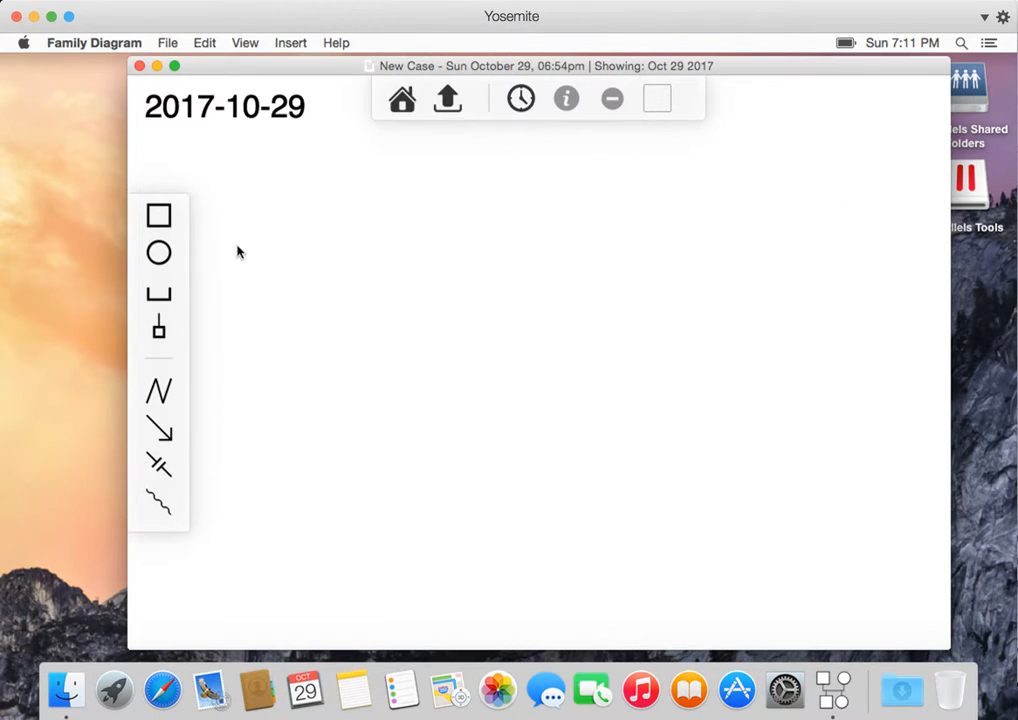
- Place a male square near the top of the canvas
{"action": "left_click", "coordinate": [167, 217]}
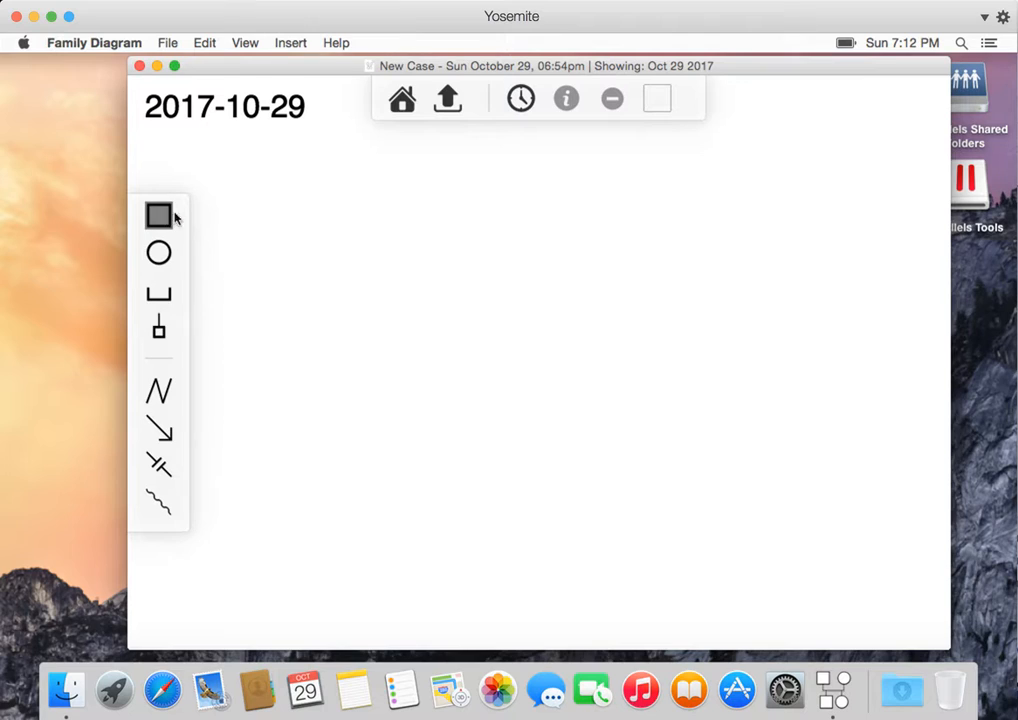
{"action": "left_click", "coordinate": [353, 182]}
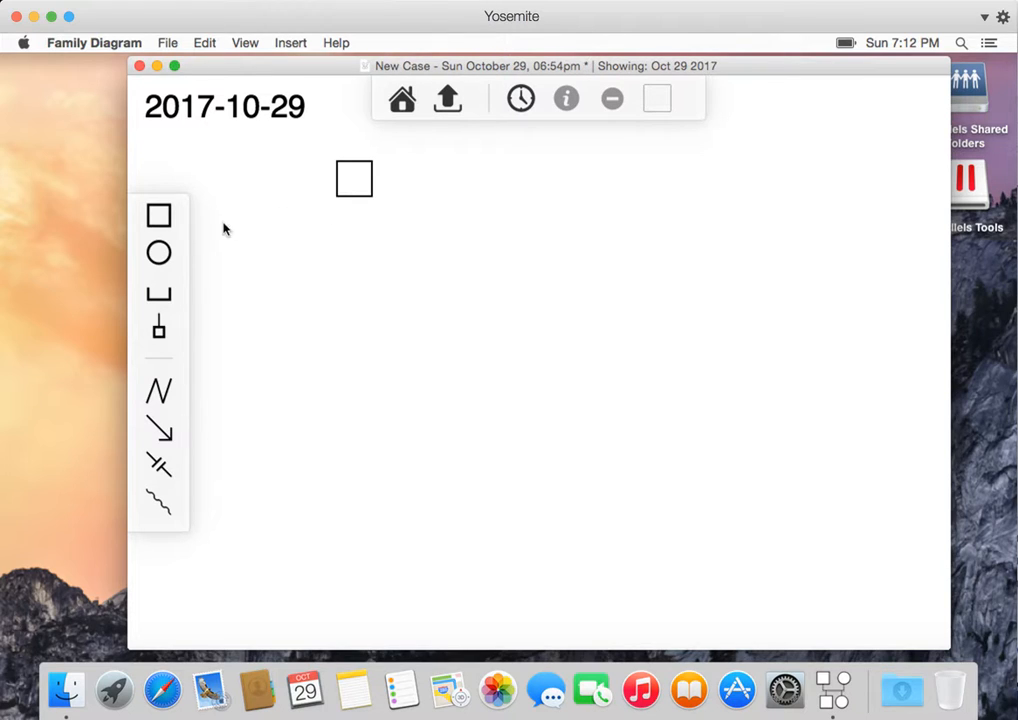
- Add a female circle and move it to the right of the male square
{"action": "left_click", "coordinate": [160, 253]}
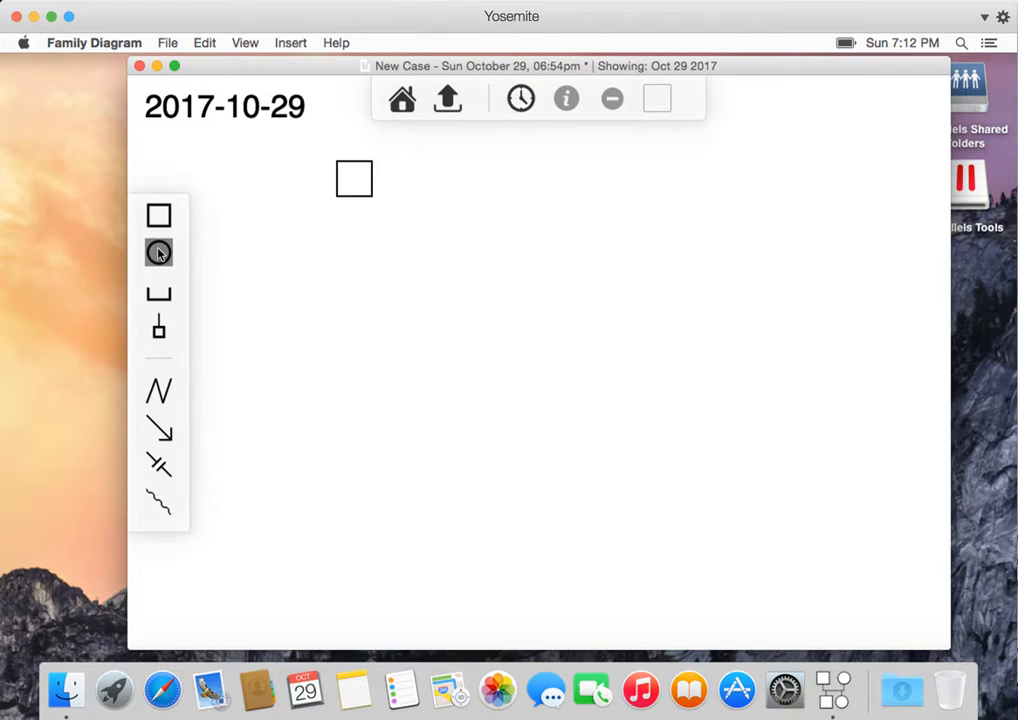
{"action": "left_click", "coordinate": [378, 240]}
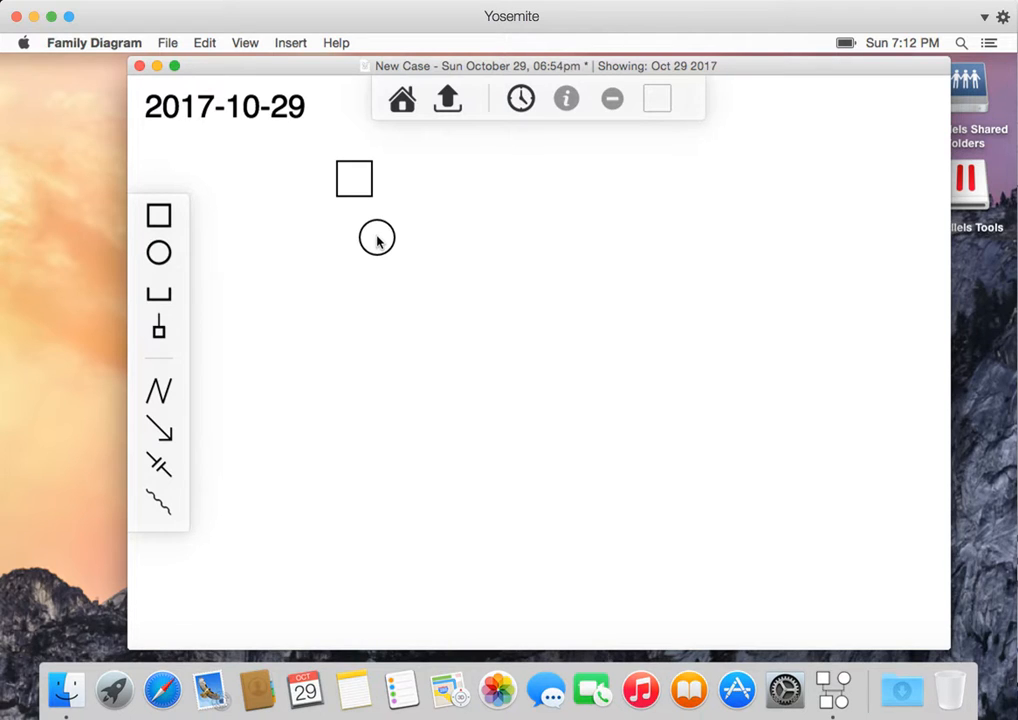
{"action": "left_click_drag", "start_coordinate": [378, 240], "coordinate": [477, 175]}
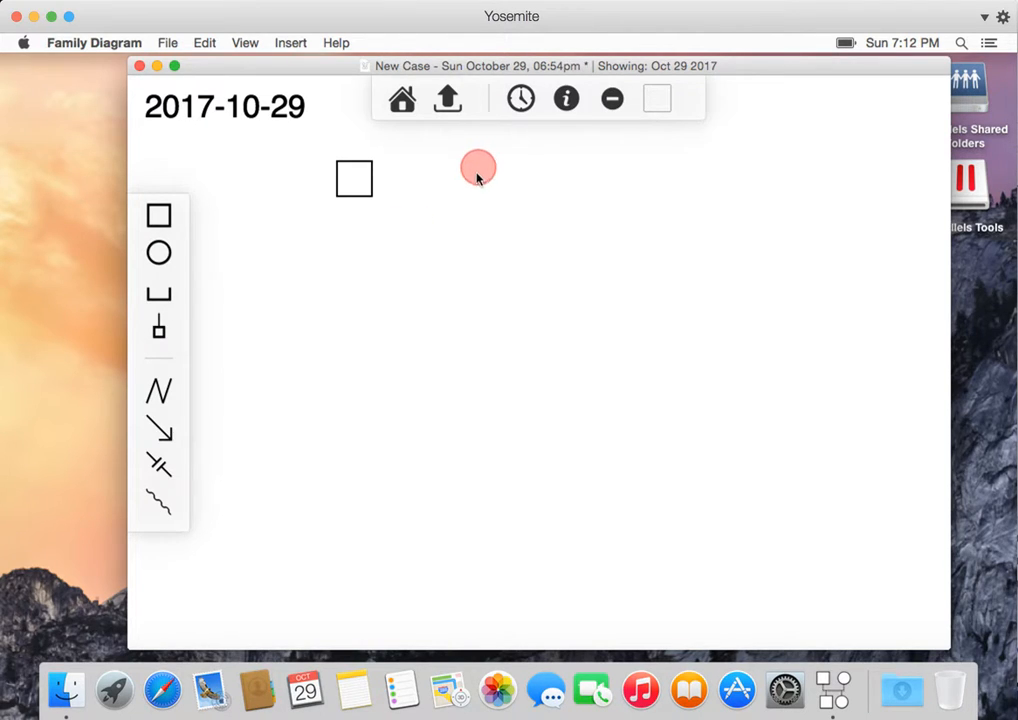
- Connect the male square and female circle with a pair-bond line
{"action": "left_click", "coordinate": [206, 300]}
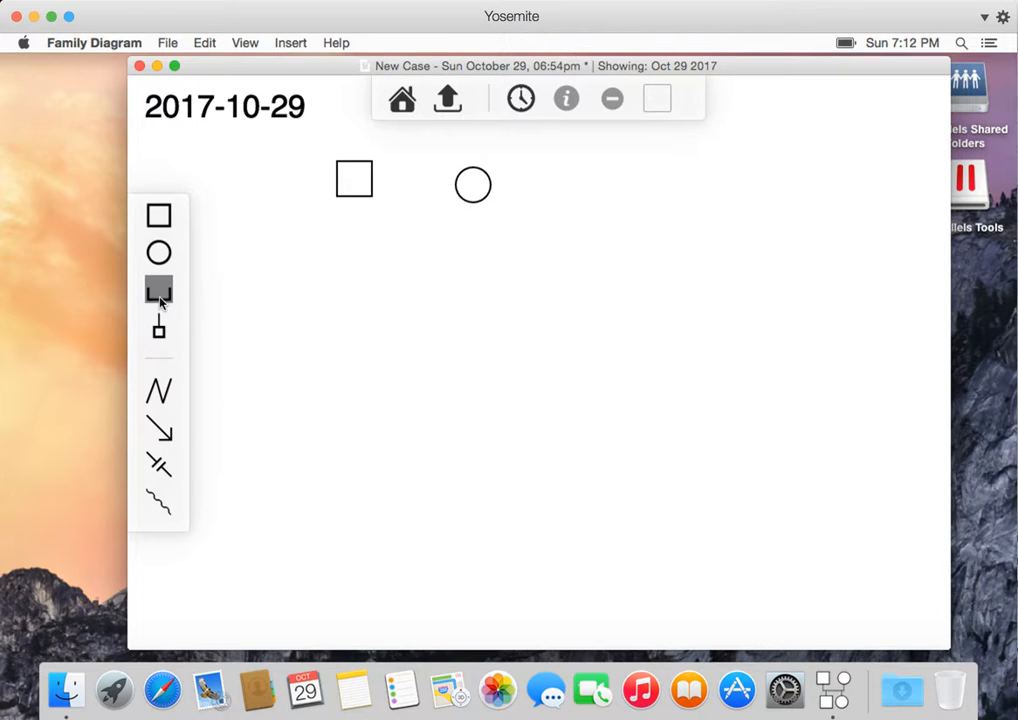
{"action": "left_click", "coordinate": [355, 187]}
{"action": "left_click_drag", "start_coordinate": [355, 182], "coordinate": [474, 197]}
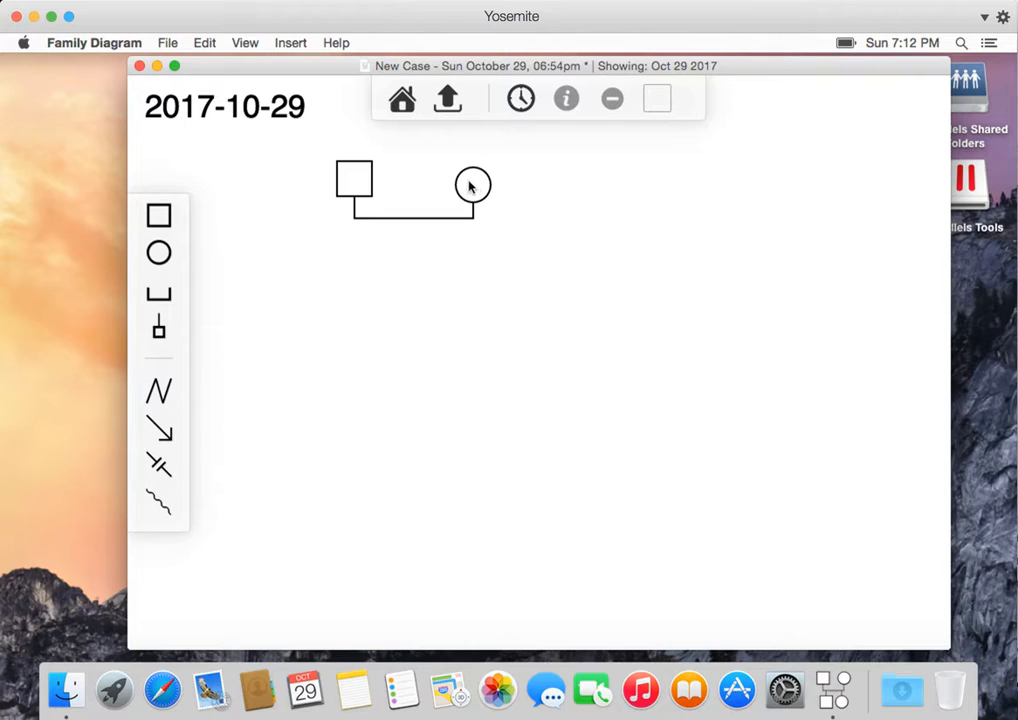
{"action": "left_click_drag", "start_coordinate": [477, 186], "coordinate": [484, 177]}
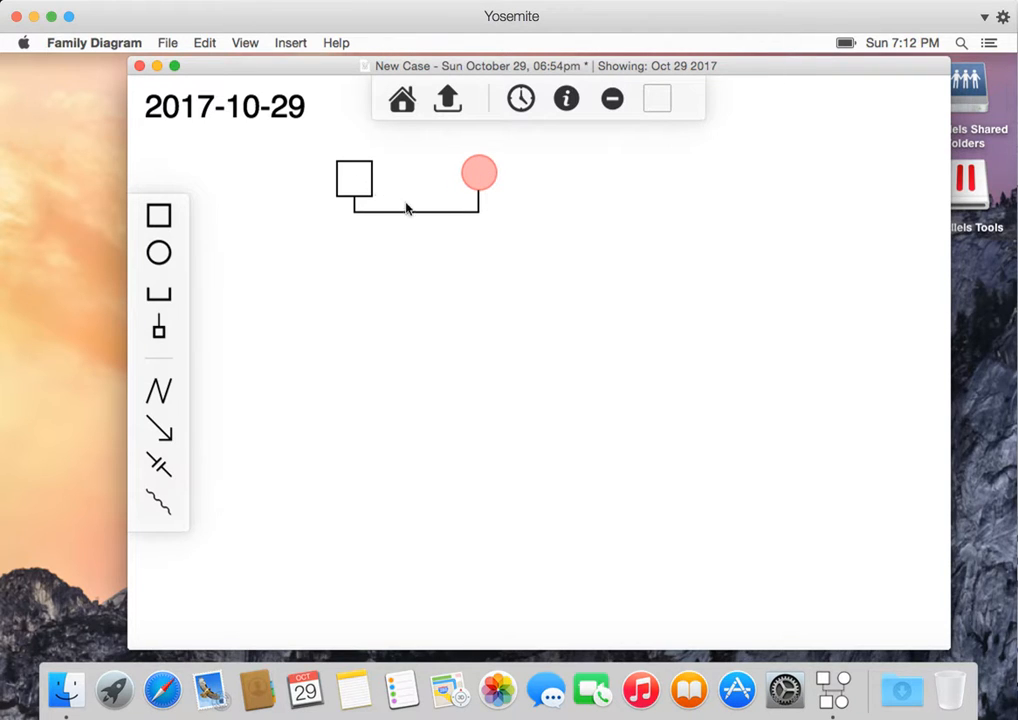
- Add a female circle below the couple and link it to their pair-bond line as their child
{"action": "left_click", "coordinate": [162, 254]}
{"action": "left_click", "coordinate": [413, 277]}
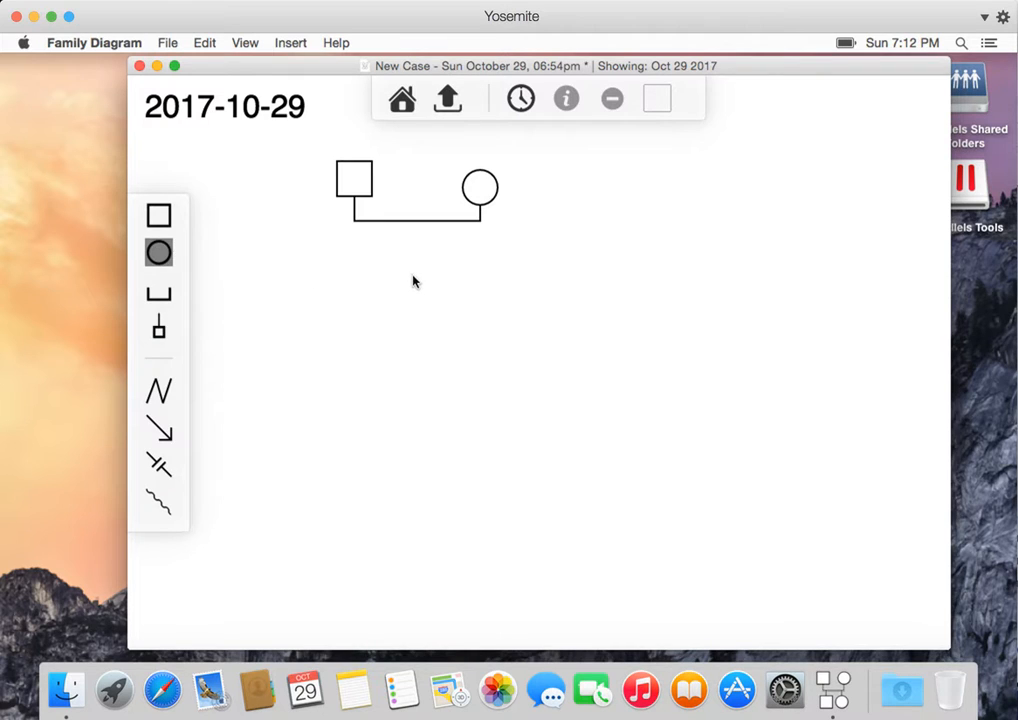
{"action": "left_click", "coordinate": [160, 332]}
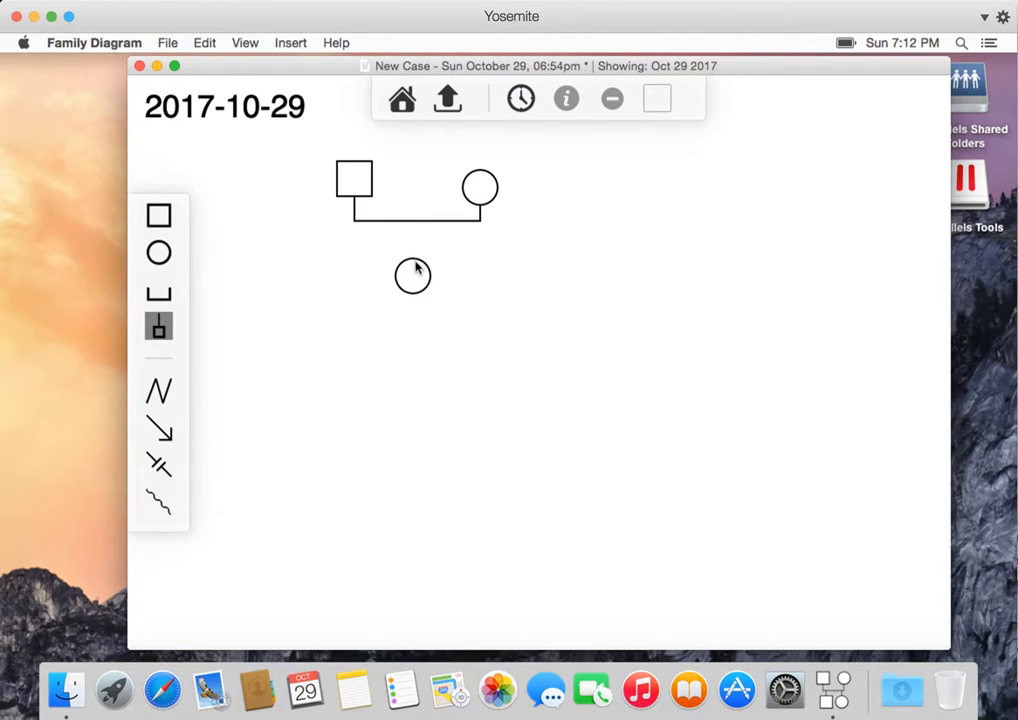
{"action": "left_click", "coordinate": [413, 277]}
{"action": "left_click_drag", "start_coordinate": [413, 277], "coordinate": [418, 225]}
{"action": "mouse_move", "coordinate": [411, 275]}
{"action": "left_mouse_down"}
{"action": "mouse_move", "coordinate": [395, 311]}
{"action": "mouse_move", "coordinate": [428, 320]}
{"action": "mouse_move", "coordinate": [445, 293]}
{"action": "mouse_move", "coordinate": [423, 293]}
{"action": "left_mouse_up"}
- Draw a conflict line between the female partner and the male partner
{"action": "left_click", "coordinate": [160, 391]}
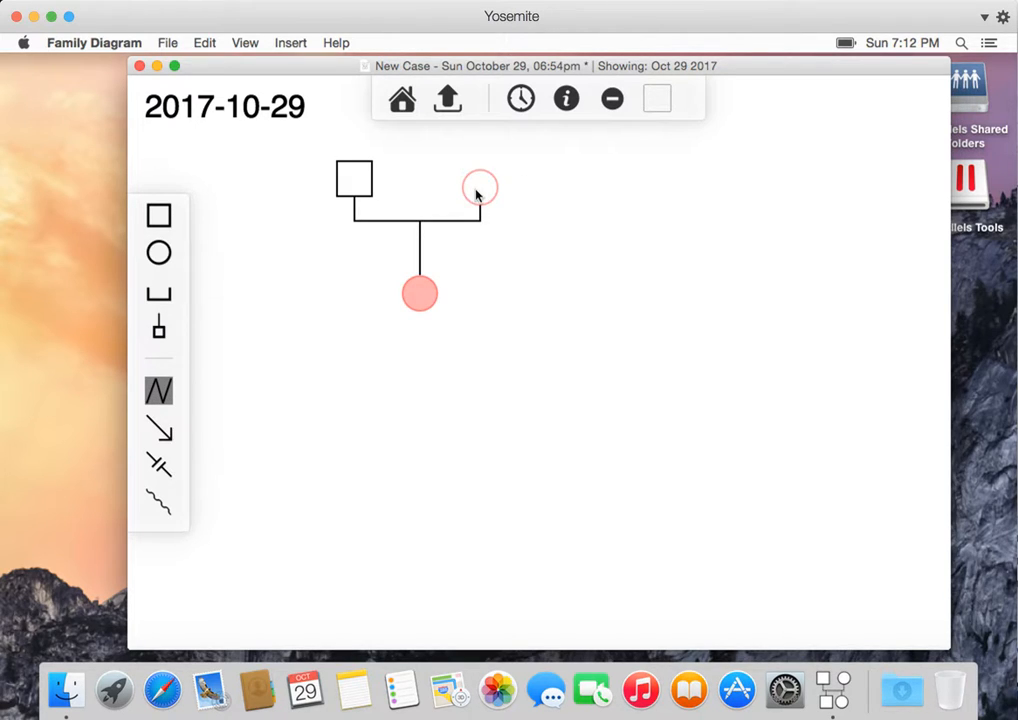
{"action": "left_click_drag", "start_coordinate": [476, 194], "coordinate": [356, 190]}
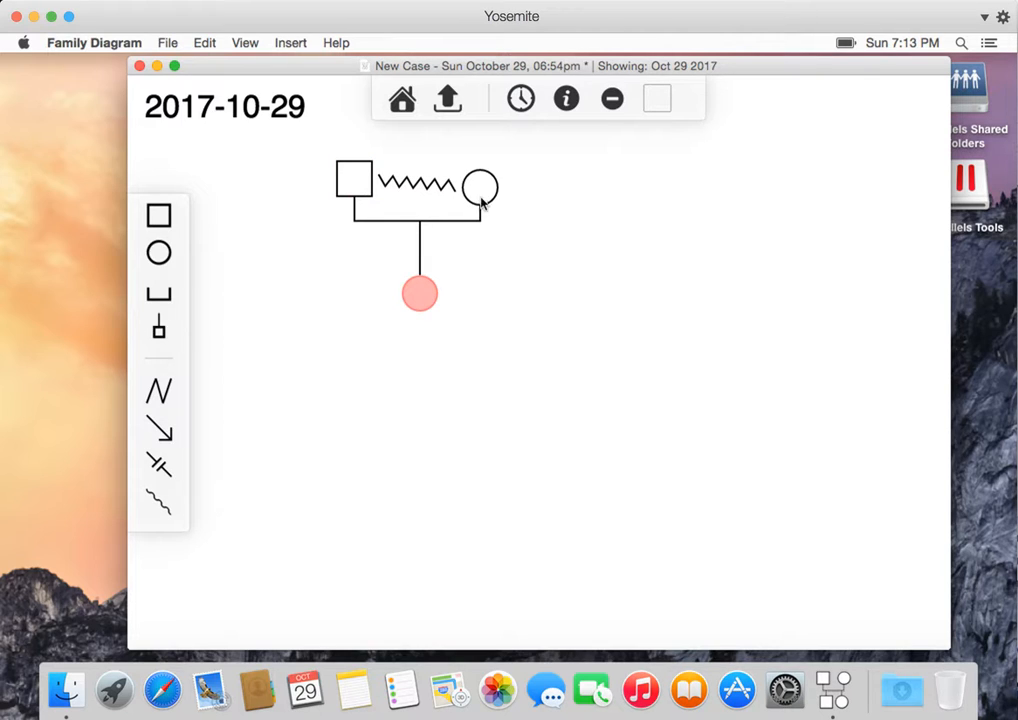
{"action": "left_click_drag", "start_coordinate": [477, 188], "coordinate": [489, 180]}
{"action": "left_click", "coordinate": [548, 232]}
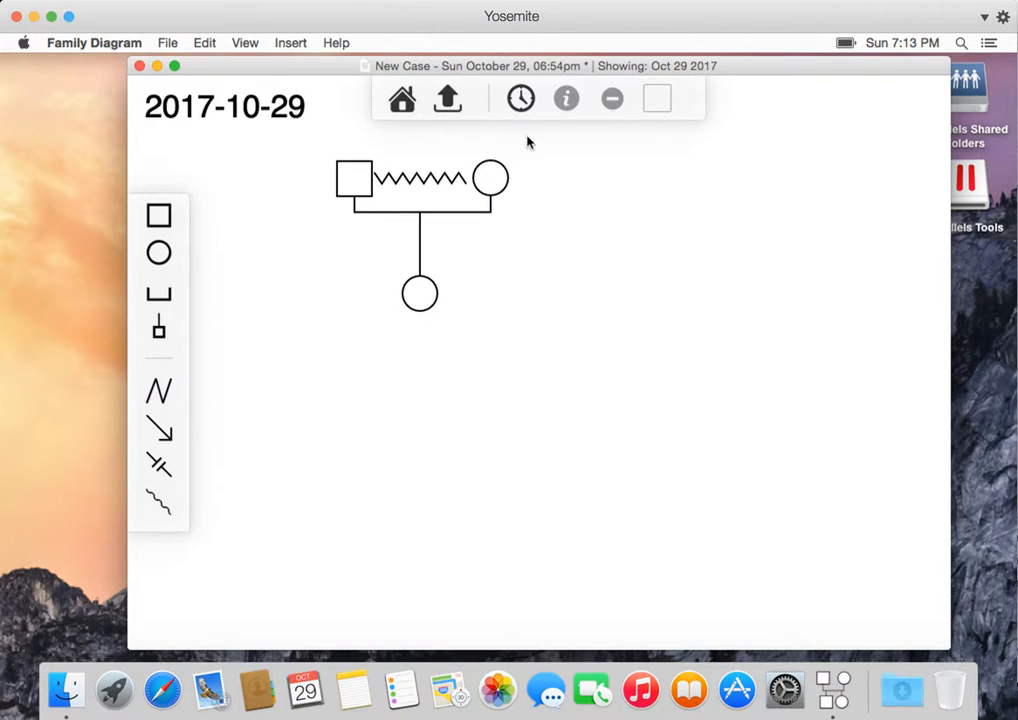
- Toggle the timeline panel open and closed, and briefly select the female partner
{"action": "left_click", "coordinate": [522, 98]}
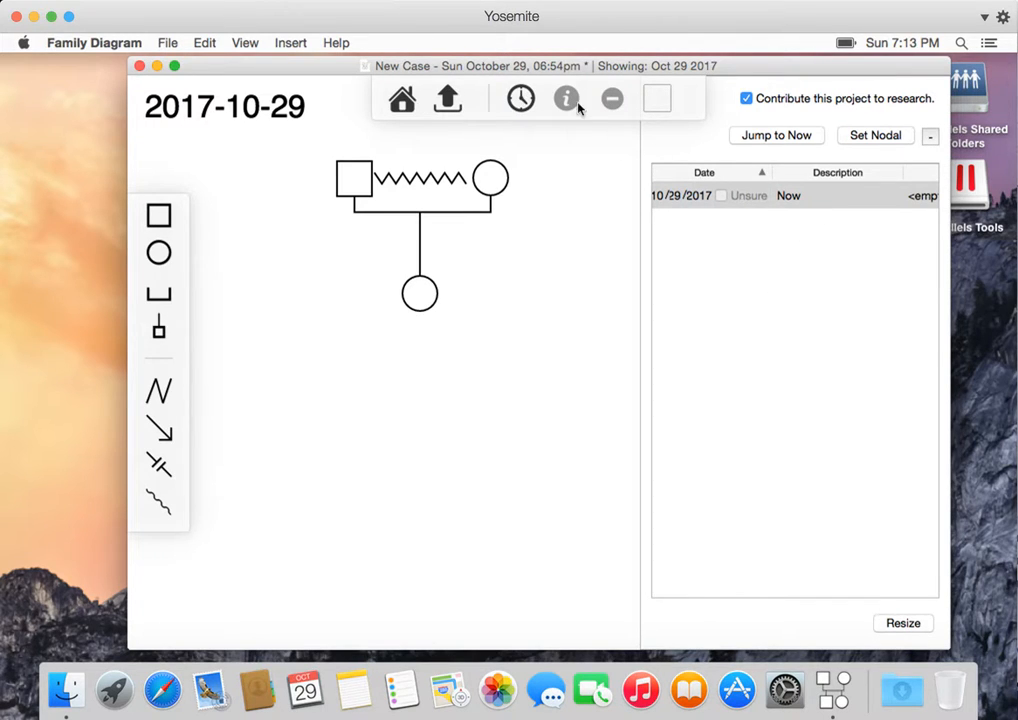
{"action": "left_click", "coordinate": [522, 98]}
{"action": "left_click", "coordinate": [489, 180]}
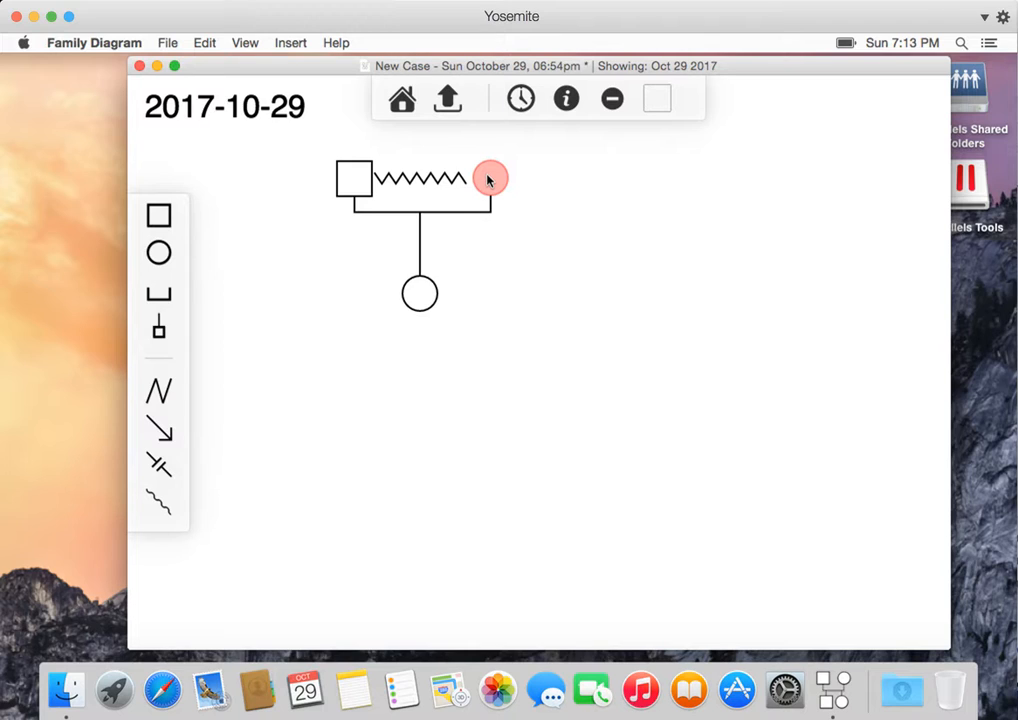
{"action": "left_click", "coordinate": [643, 226]}
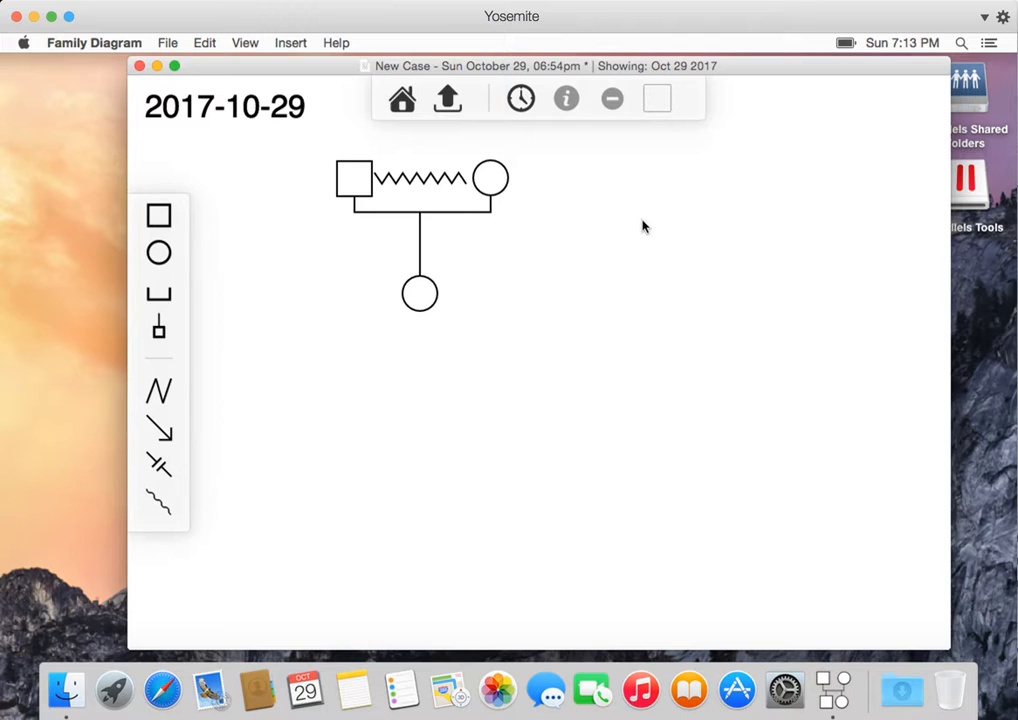
- Open the female partner's details and enter her name
{"action": "double_click", "coordinate": [491, 186]}
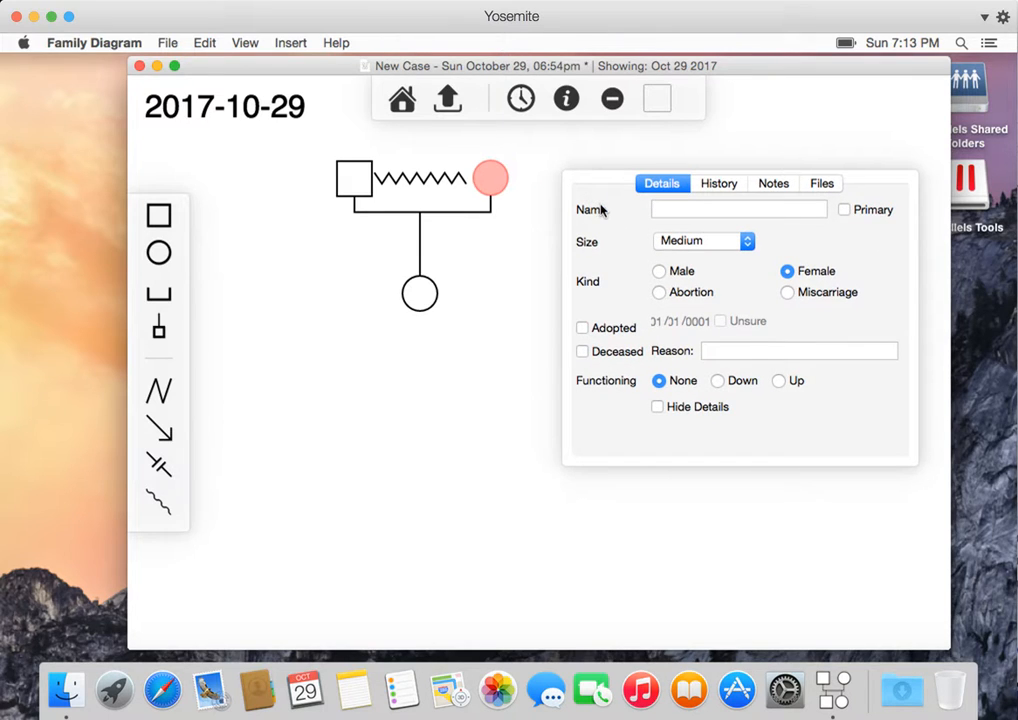
{"action": "left_click", "coordinate": [675, 212]}
{"action": "type", "text": "Belina"}
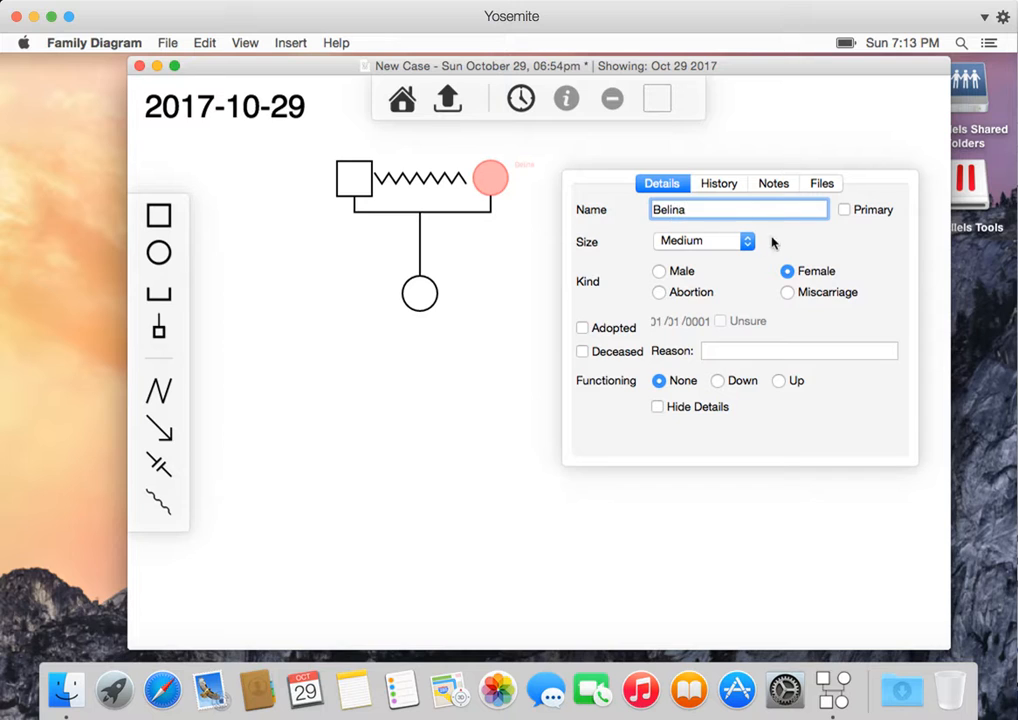
{"action": "left_click", "coordinate": [543, 256]}
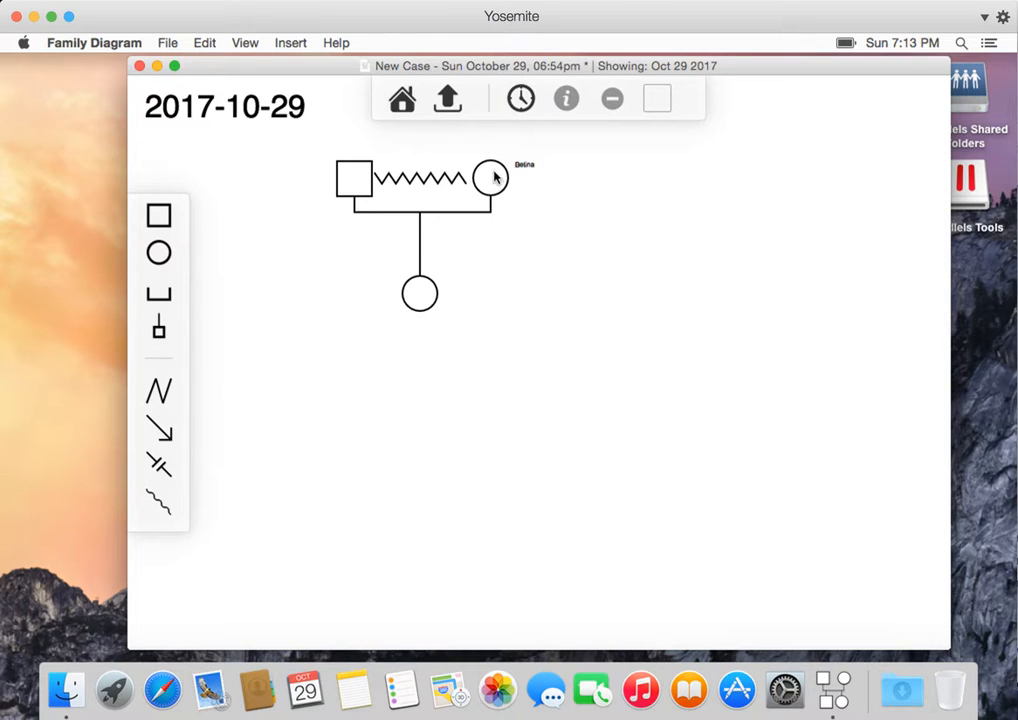
- Open the female partner's history and add two new events
{"action": "left_click", "coordinate": [491, 175]}
{"action": "left_click", "coordinate": [711, 152]}
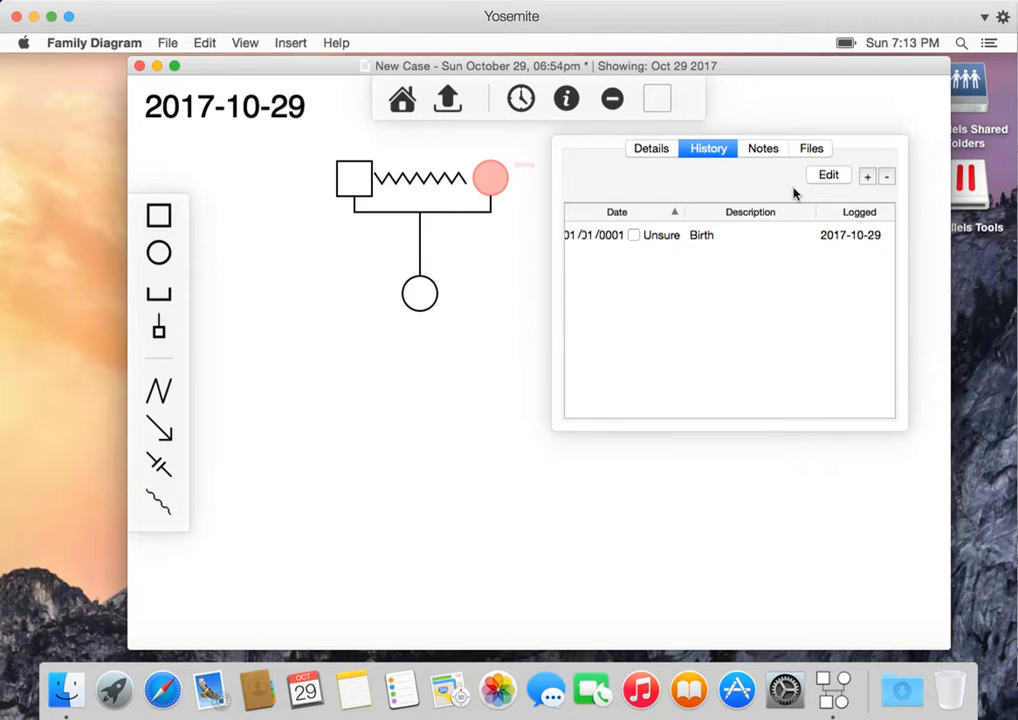
{"action": "left_click", "coordinate": [868, 177]}
{"action": "left_click", "coordinate": [868, 177]}
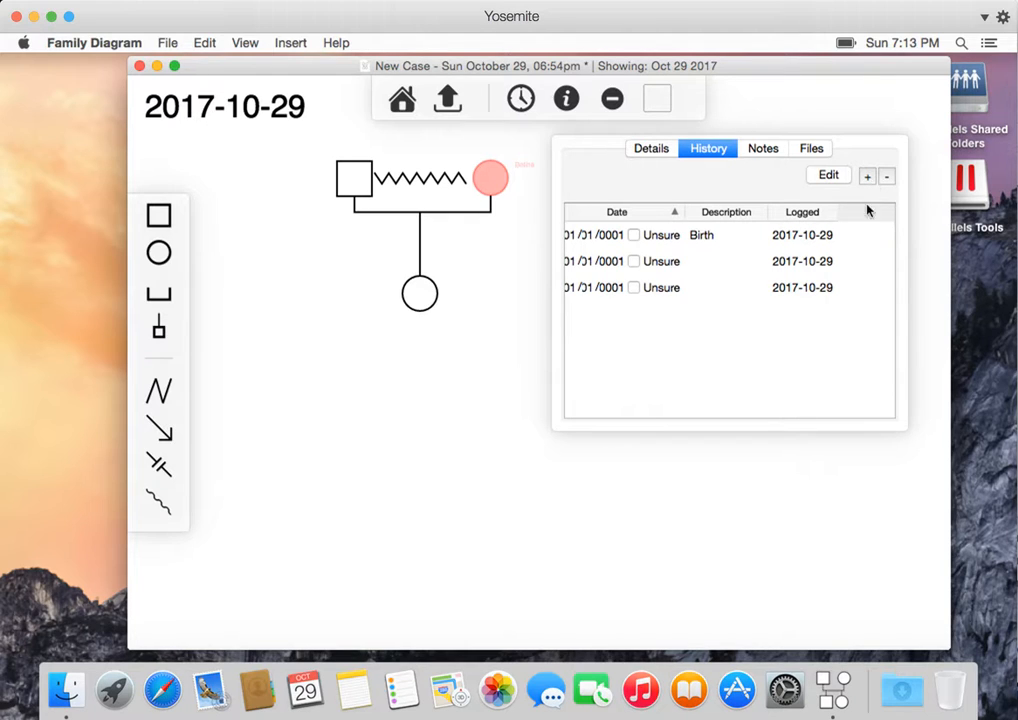
- Set the first new event's year to 1998
{"action": "double_click", "coordinate": [615, 261]}
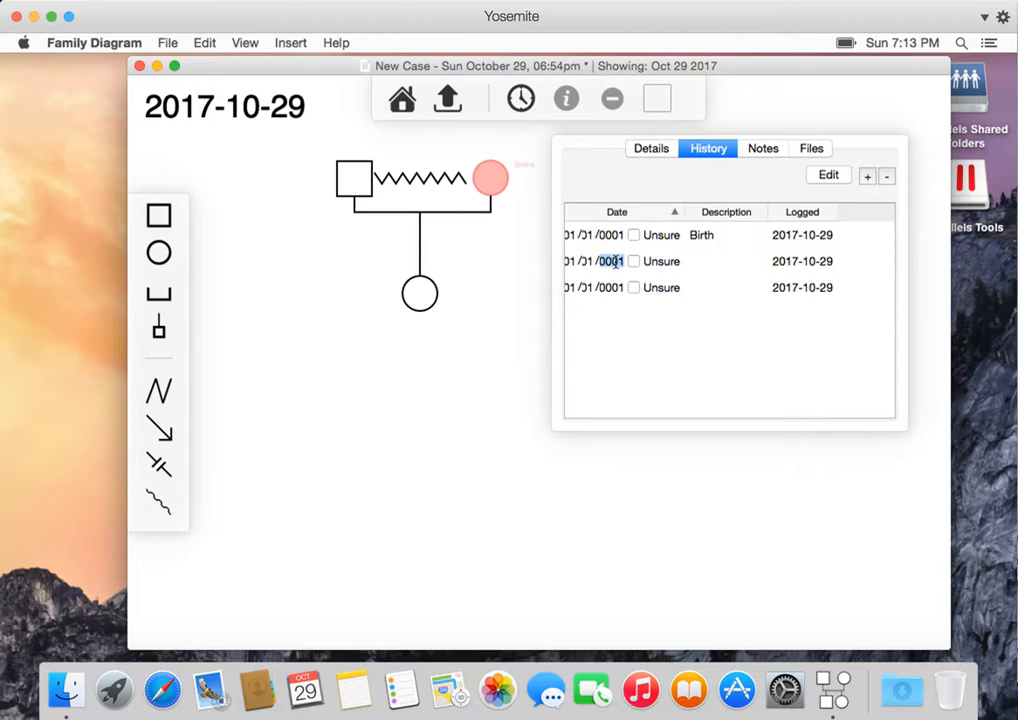
{"action": "type", "text": "1998"}
{"action": "key", "text": "Return"}
- Describe the 1998 event as Graduated high school
{"action": "left_click", "coordinate": [718, 236]}
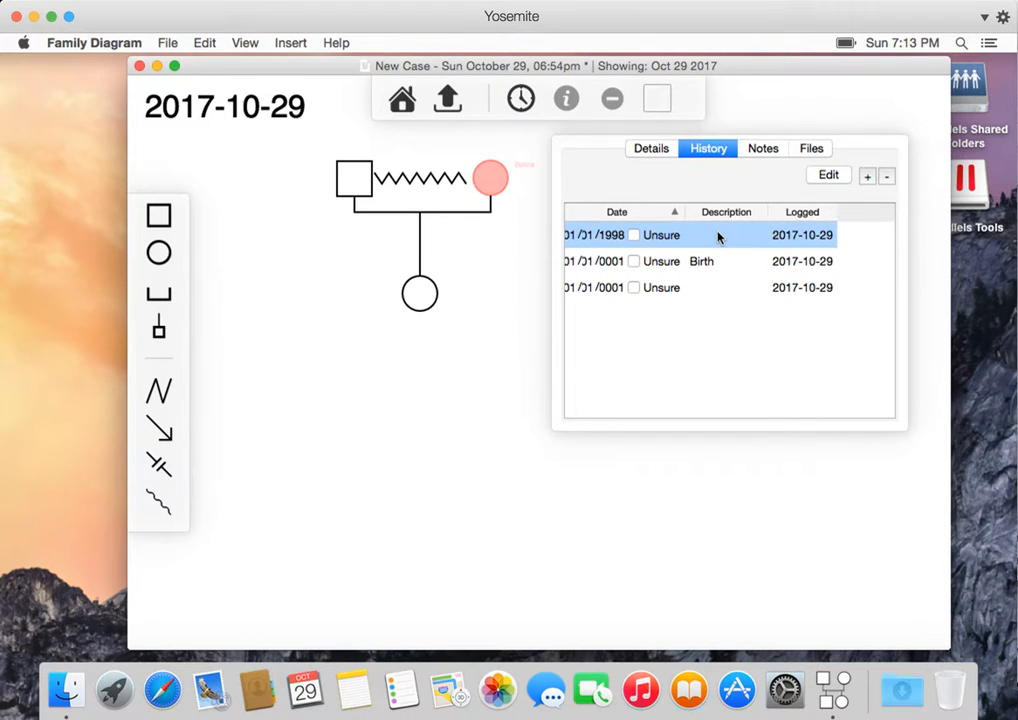
{"action": "left_click", "coordinate": [718, 236]}
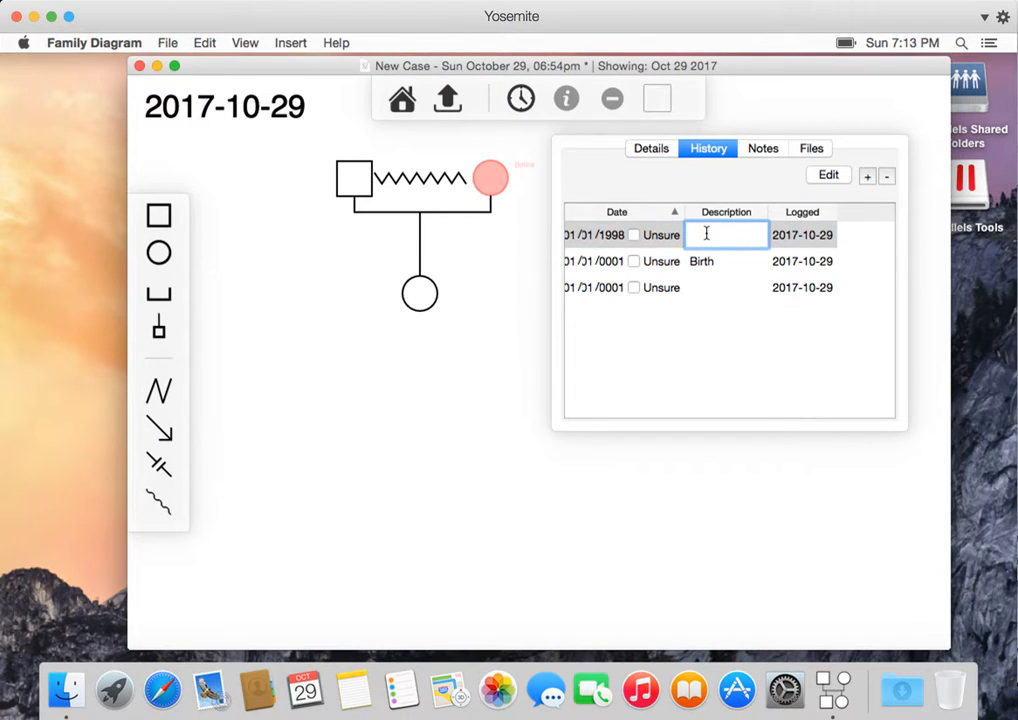
{"action": "type", "text": "Gra"}
{"action": "type", "text": "duated high school"}
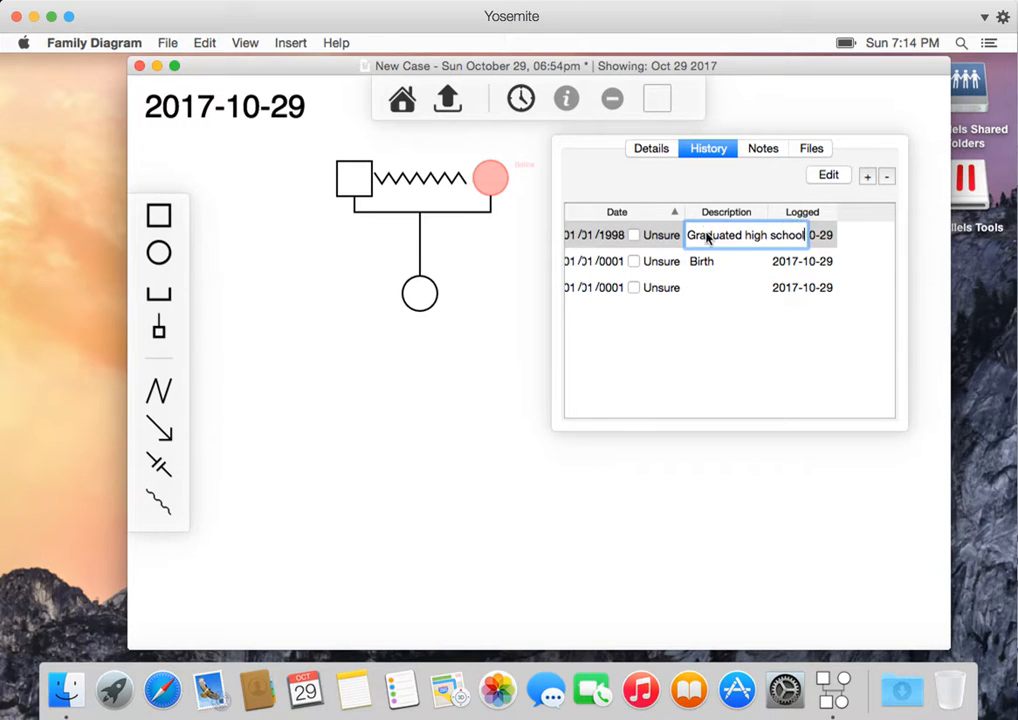
{"action": "key", "text": "Return"}
- Set the graduation event's date to 05/10/1998
{"action": "left_click", "coordinate": [568, 235]}
{"action": "left_click", "coordinate": [592, 230]}
{"action": "type", "text": "10"}
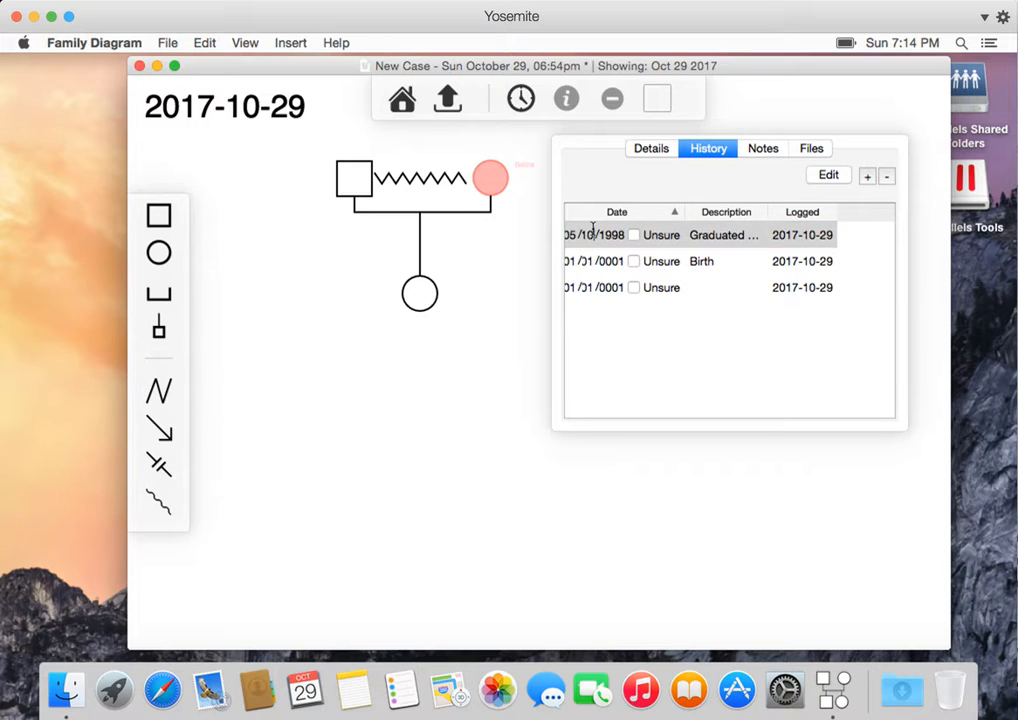
{"action": "key", "text": "Tab"}
{"action": "key", "text": "Return"}
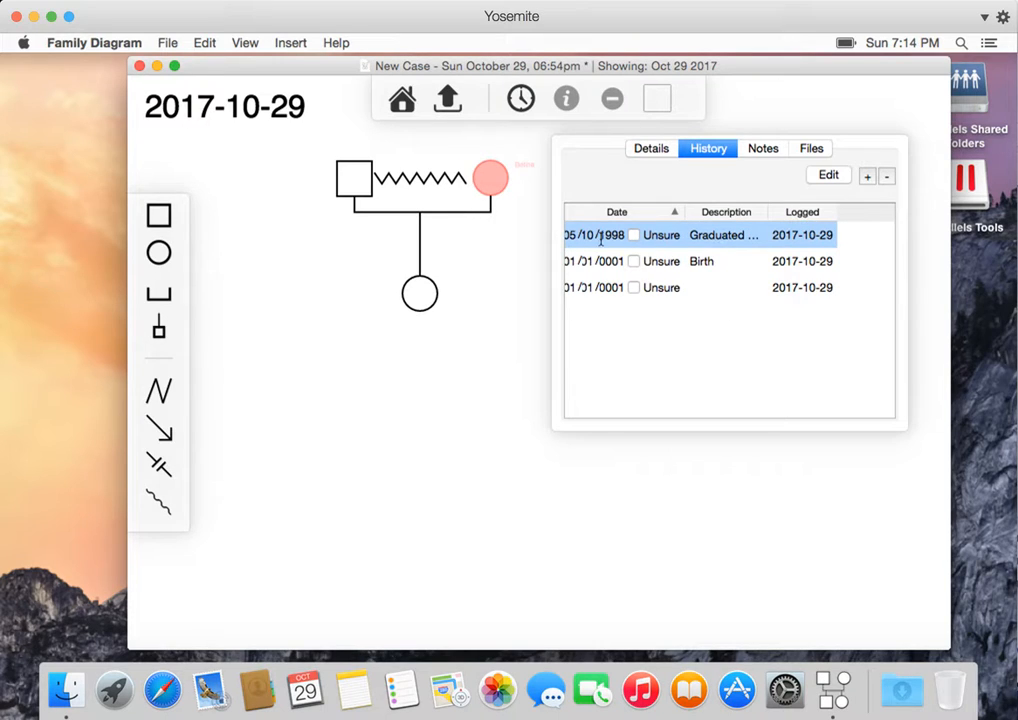
- Edit the Birth event and add the note APGAR
{"action": "left_click", "coordinate": [725, 260]}
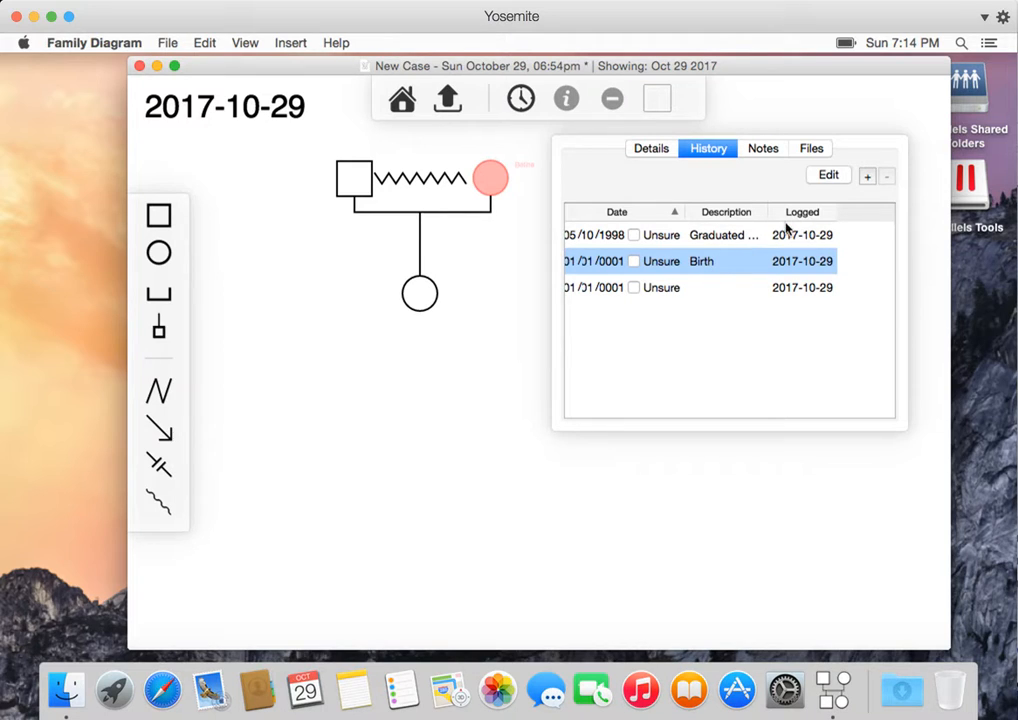
{"action": "left_click", "coordinate": [828, 176]}
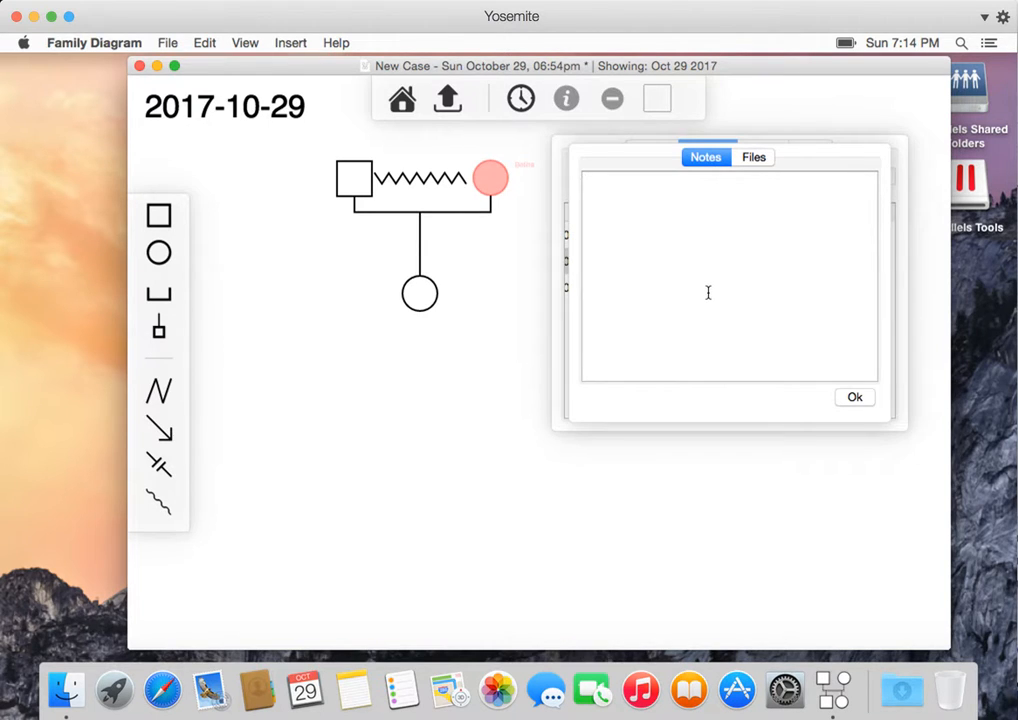
{"action": "type", "text": "APGAR 7"}
- Check the Birth event's Files tab and browse a Finder window of desktop files, then close Finder
{"action": "left_click", "coordinate": [756, 157]}
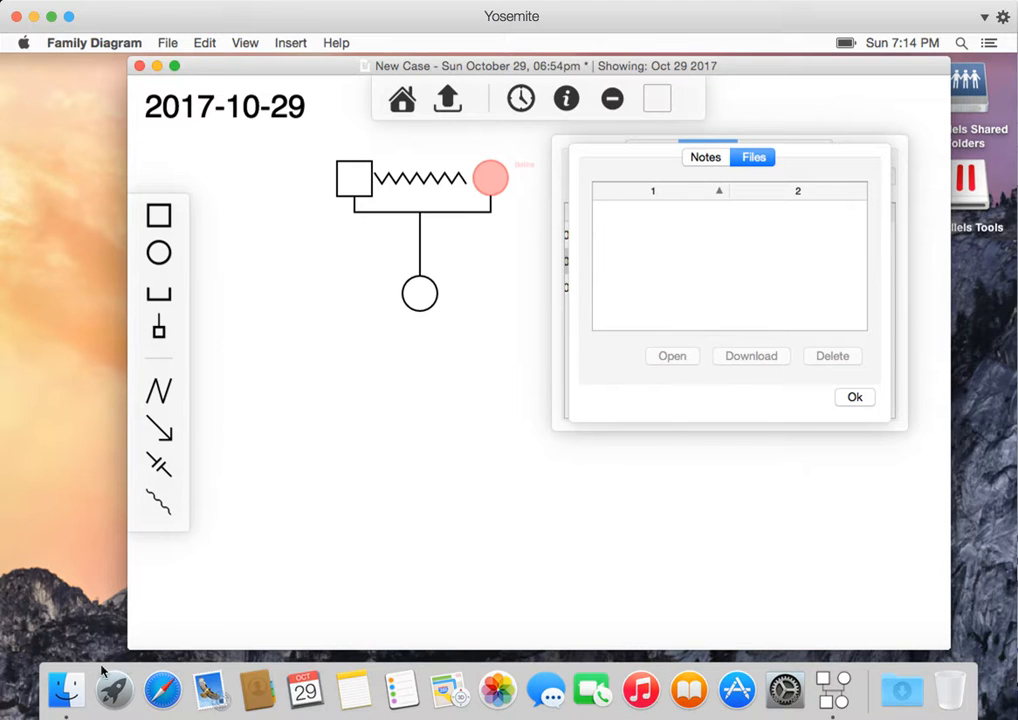
{"action": "left_click", "coordinate": [68, 688]}
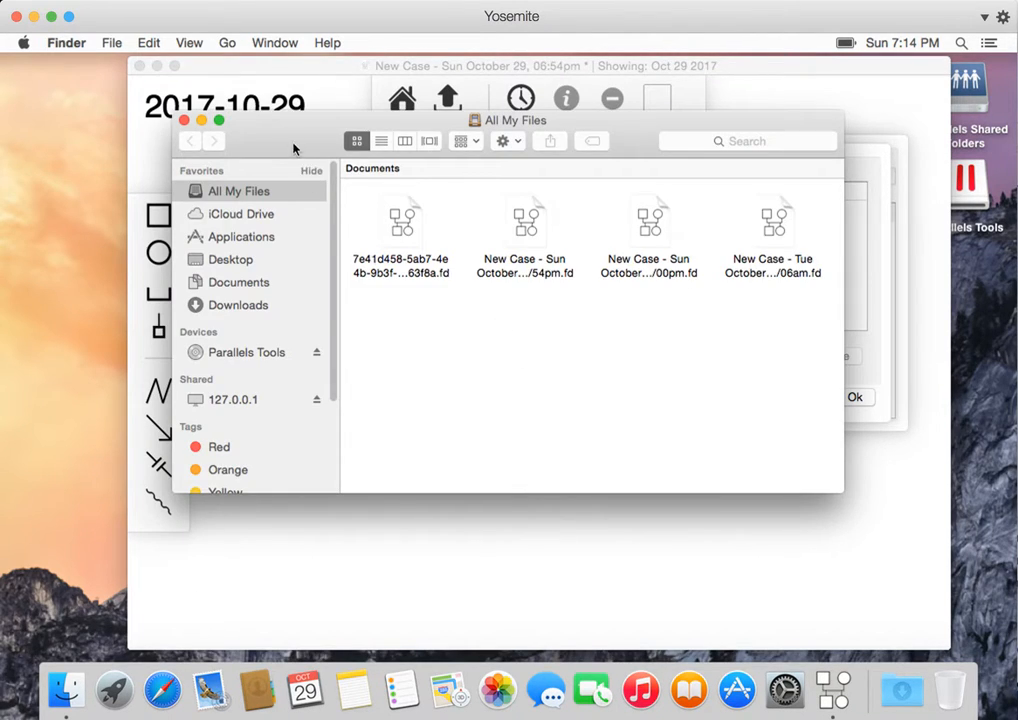
{"action": "left_click_drag", "start_coordinate": [295, 148], "coordinate": [498, 483]}
{"action": "left_click", "coordinate": [465, 598]}
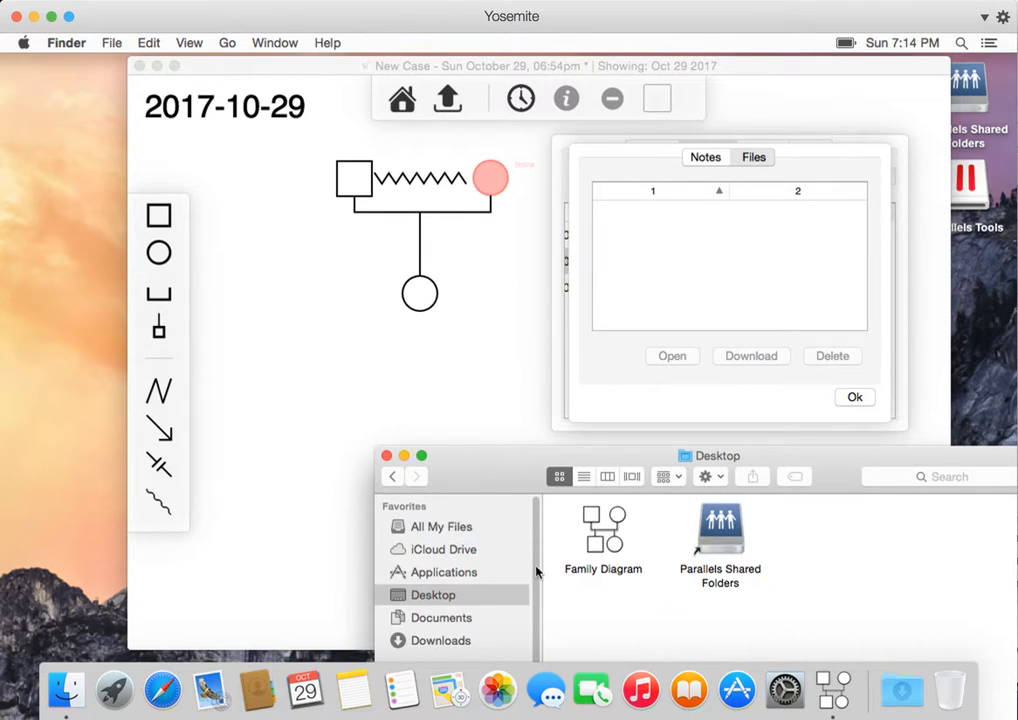
{"action": "left_click", "coordinate": [386, 459]}
{"action": "left_click", "coordinate": [765, 163]}
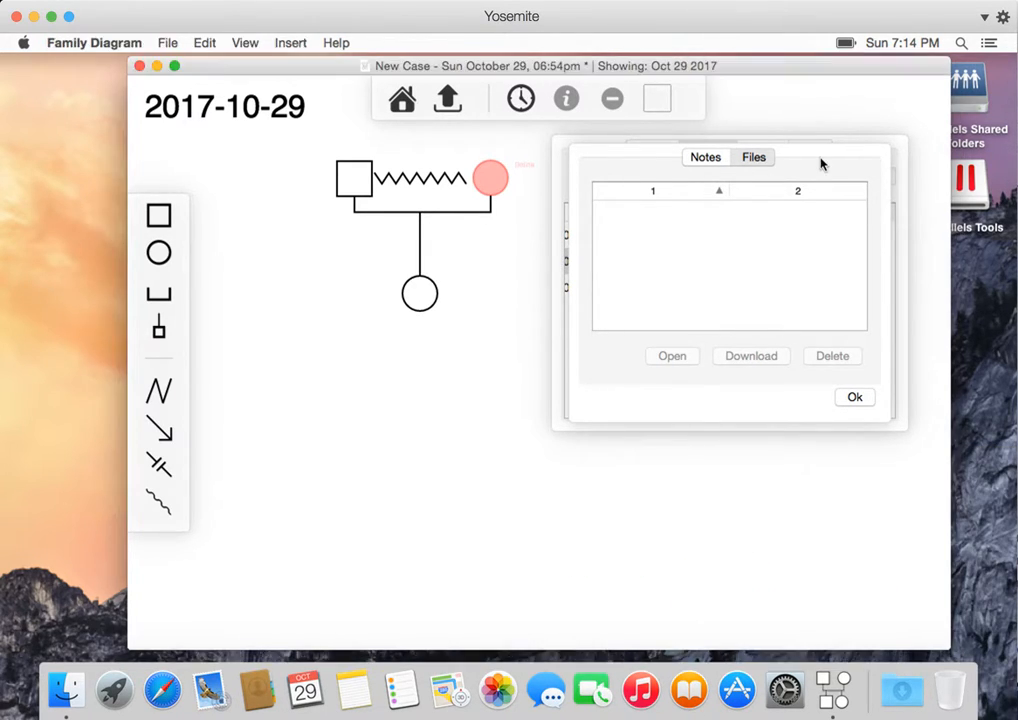
- Close the event dialog and set the Birth event's date to 01/01/1980
{"action": "left_click", "coordinate": [707, 158]}
{"action": "left_click", "coordinate": [855, 398]}
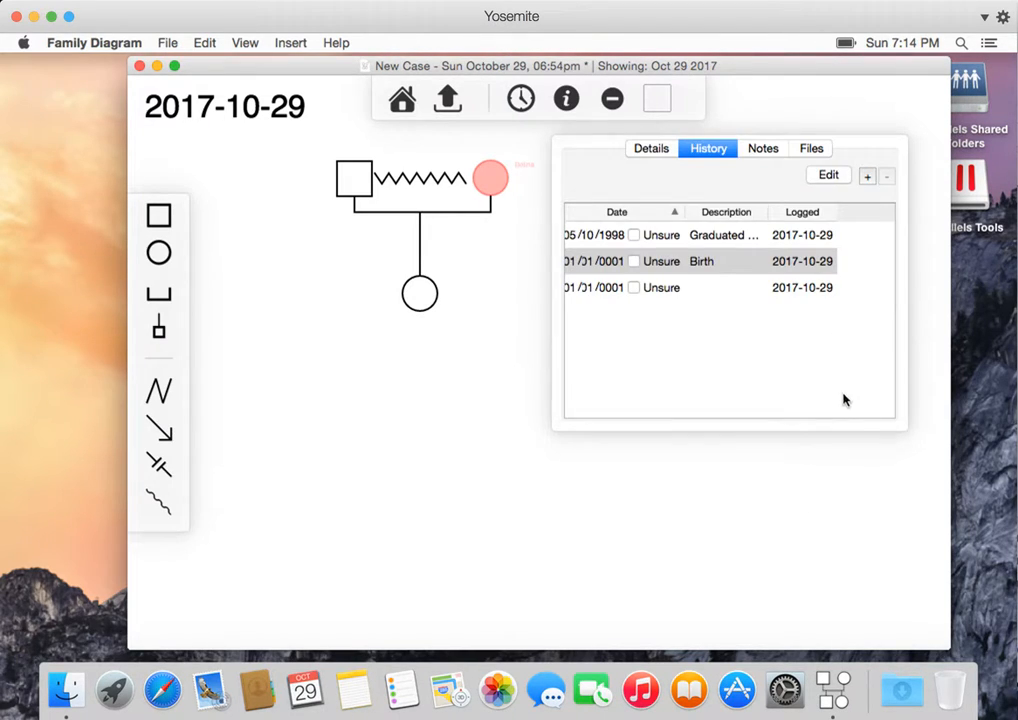
{"action": "left_click", "coordinate": [724, 270]}
{"action": "double_click", "coordinate": [604, 262]}
{"action": "type", "text": "199"}
{"action": "type", "text": "0"}
{"action": "key", "text": "Tab"}
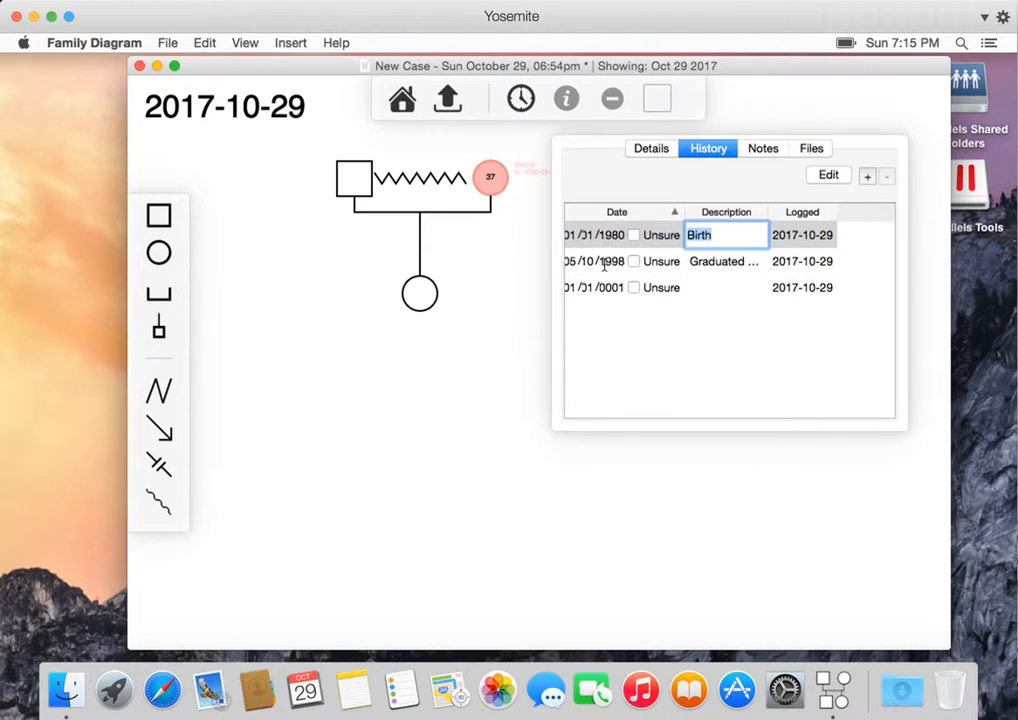
- Set the remaining undated event's date to 01/01/2005 and describe it as grad school
{"action": "left_click", "coordinate": [716, 266]}
{"action": "left_click", "coordinate": [707, 288]}
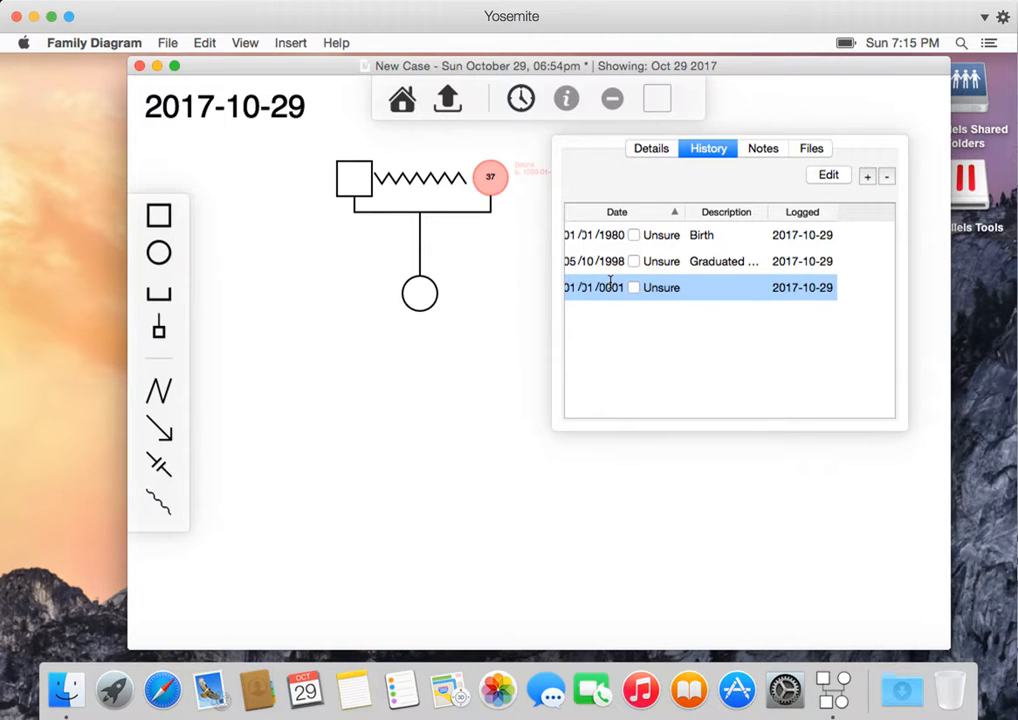
{"action": "type", "text": "1/2005"}
{"action": "key", "text": "Tab"}
{"action": "type", "text": "grad school"}
{"action": "key", "text": "Return"}
- Open the timeline and select each of the wife's events to move the diagram to its date
{"action": "left_click", "coordinate": [498, 276]}
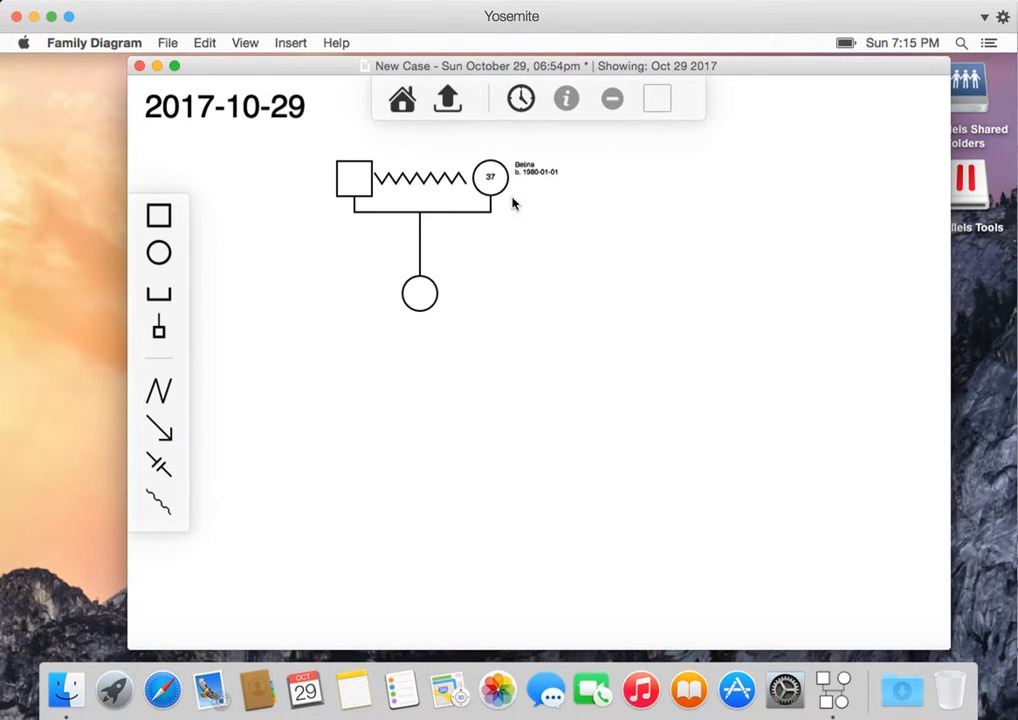
{"action": "left_click", "coordinate": [521, 99]}
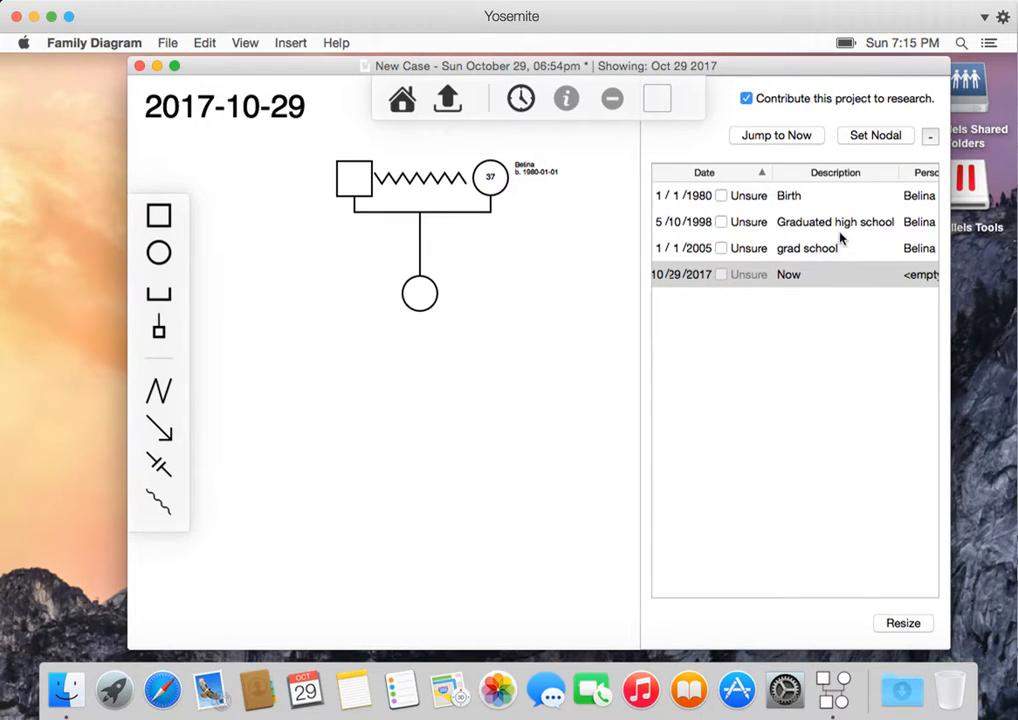
{"action": "left_click", "coordinate": [796, 278]}
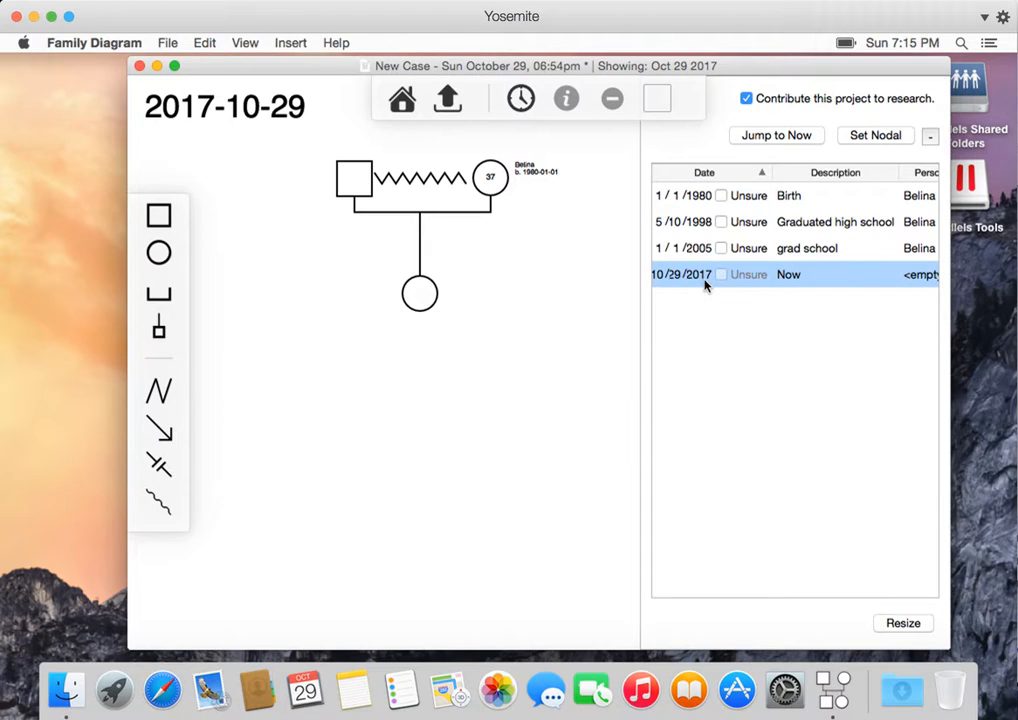
{"action": "left_click", "coordinate": [806, 197]}
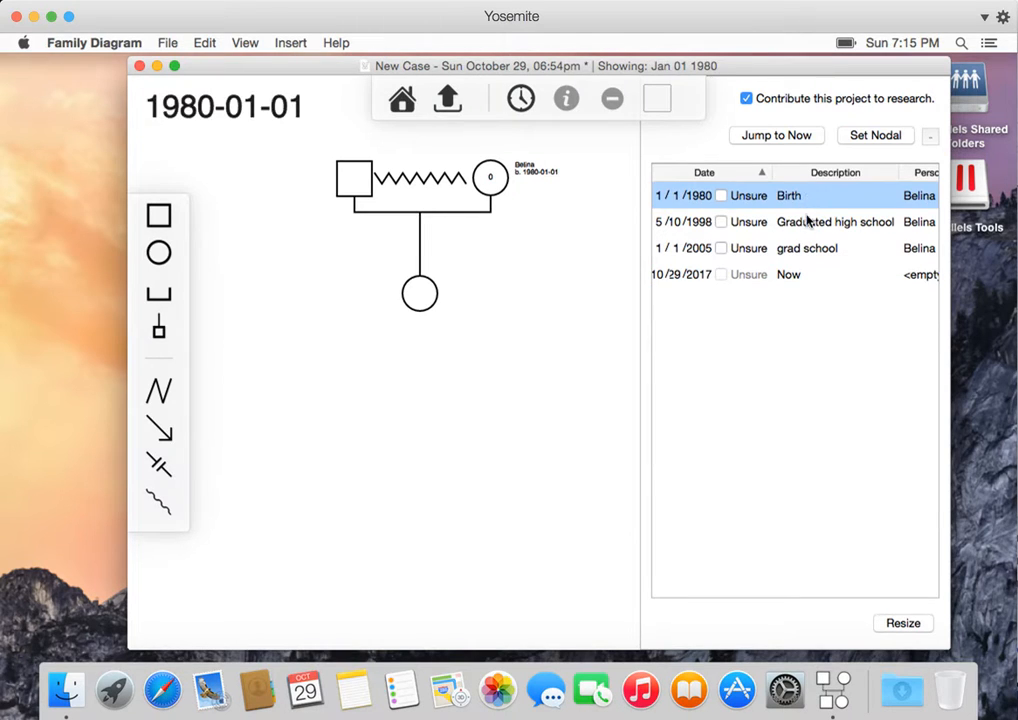
{"action": "left_click", "coordinate": [806, 222]}
{"action": "left_click", "coordinate": [803, 248]}
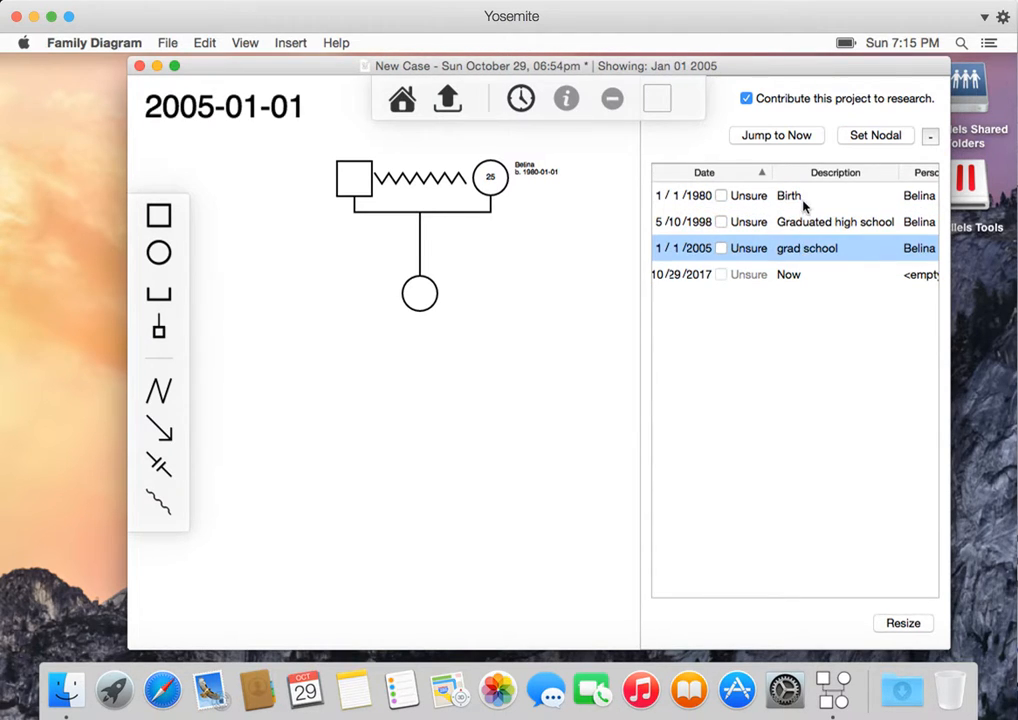
{"action": "left_click", "coordinate": [803, 203]}
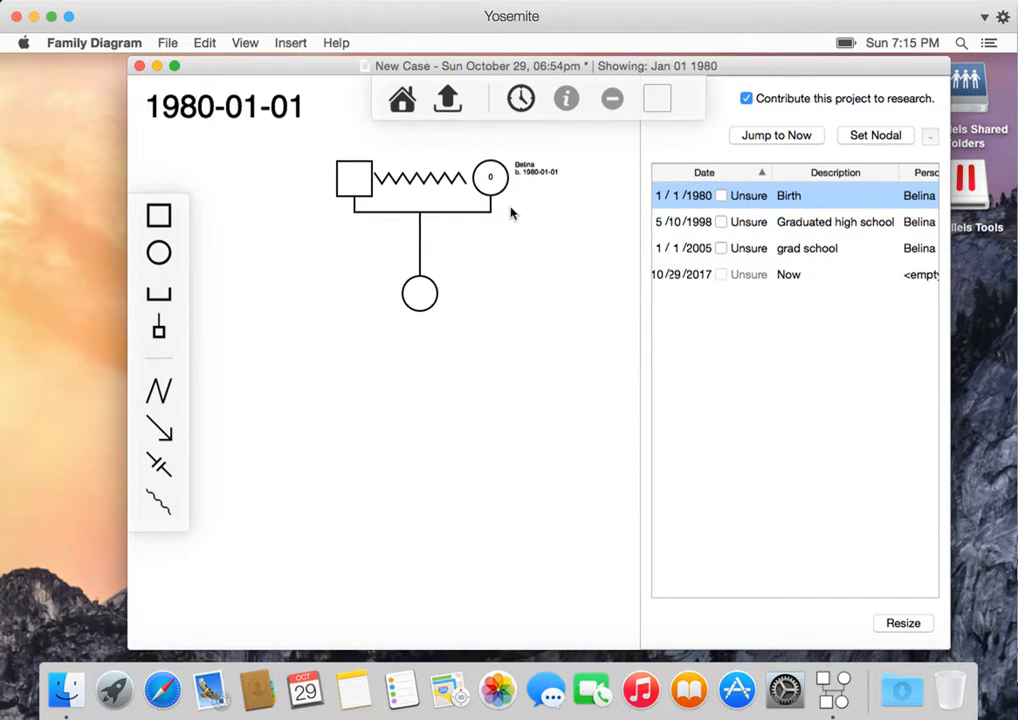
- Step through the timeline events again, jump to now, and close the timeline
{"action": "left_click", "coordinate": [823, 227]}
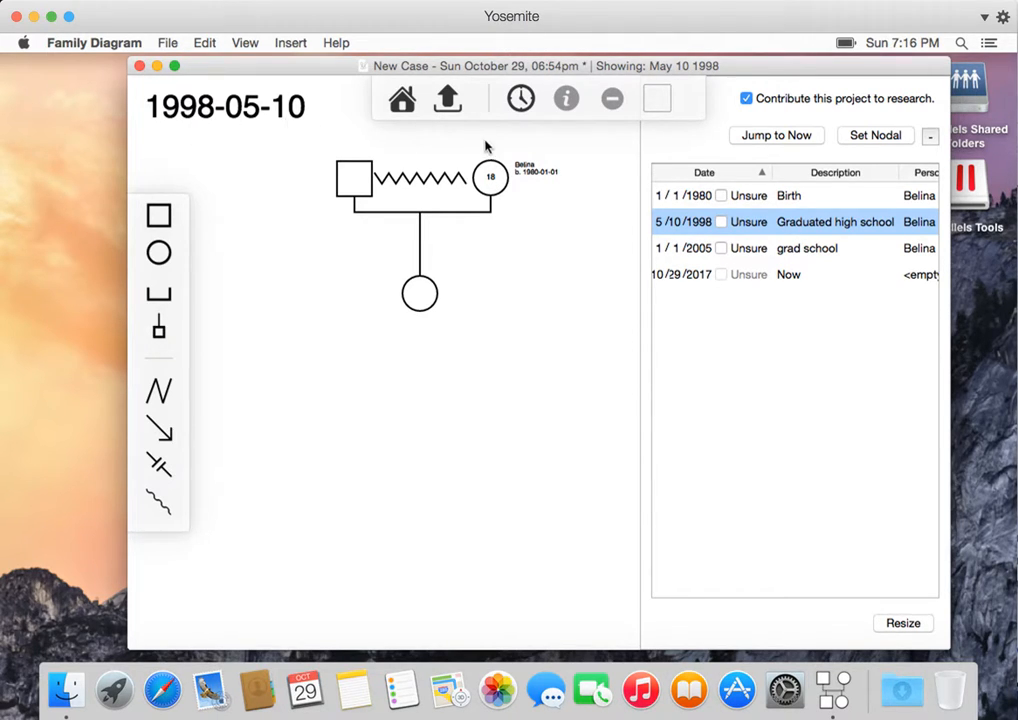
{"action": "left_click", "coordinate": [834, 254]}
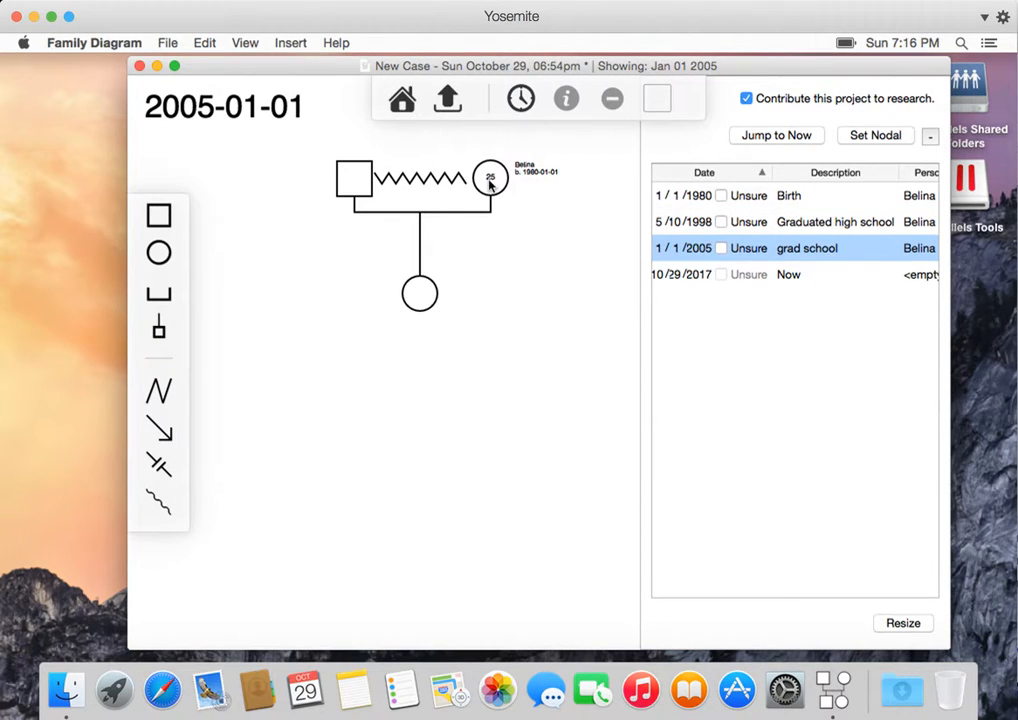
{"action": "left_click", "coordinate": [808, 277]}
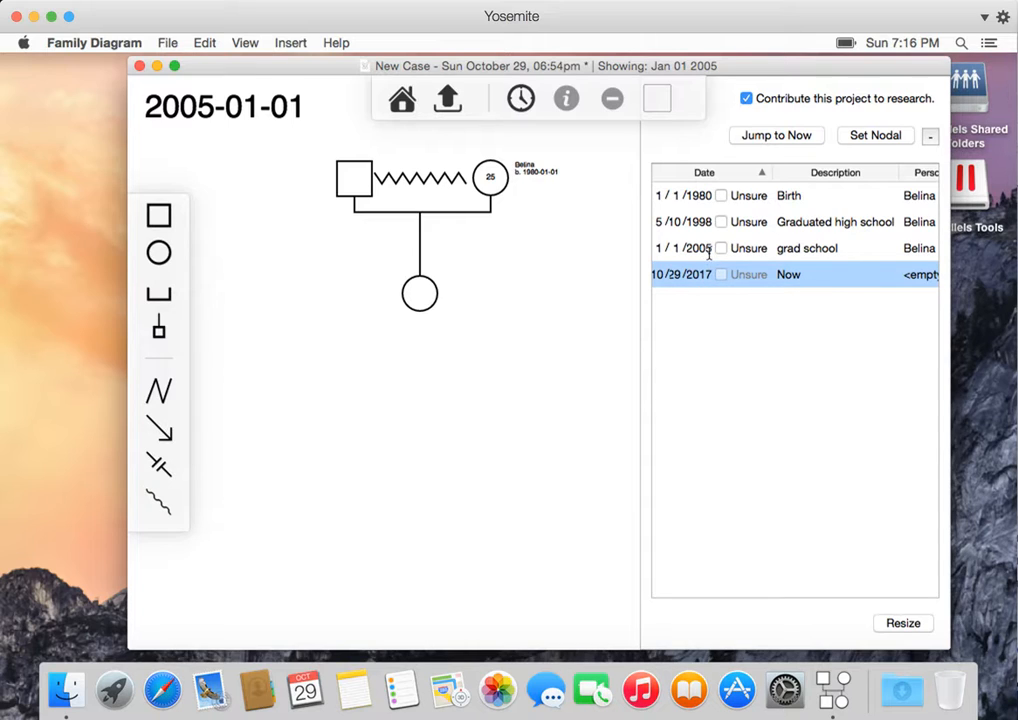
{"action": "left_click", "coordinate": [811, 250]}
{"action": "left_click", "coordinate": [811, 277]}
{"action": "left_click", "coordinate": [808, 198]}
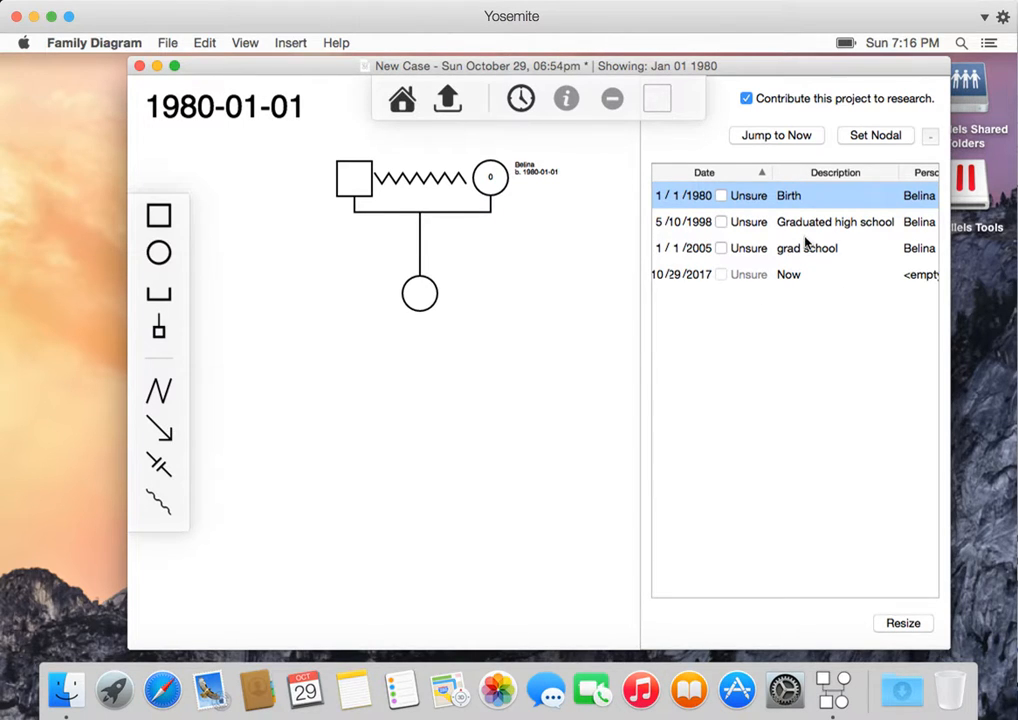
{"action": "left_click", "coordinate": [803, 216]}
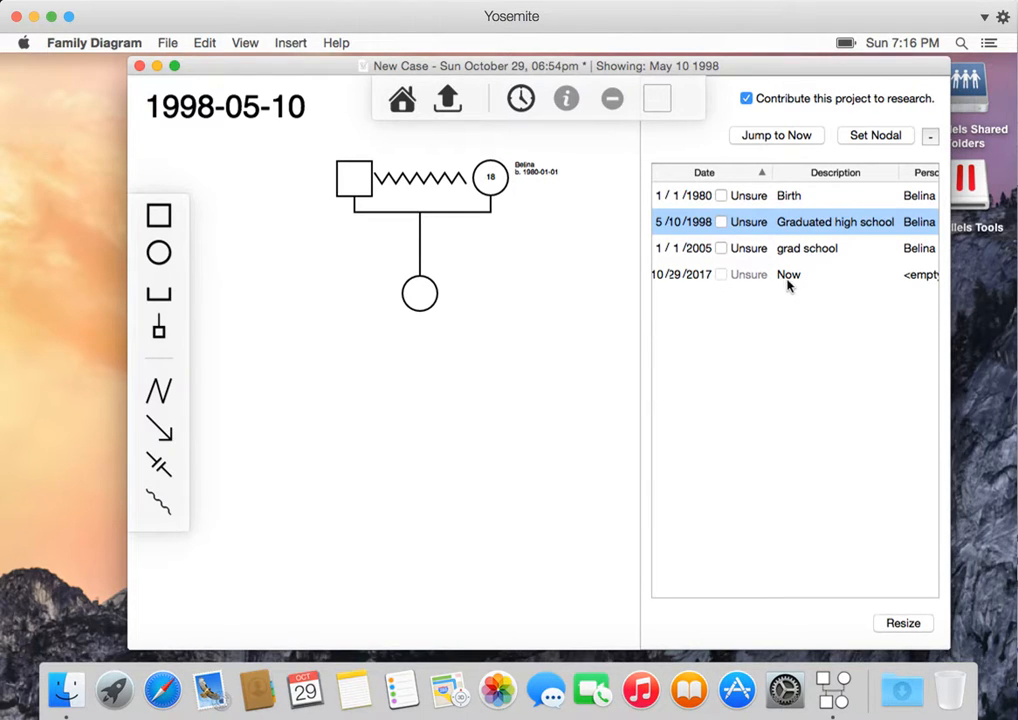
{"action": "left_click", "coordinate": [775, 136]}
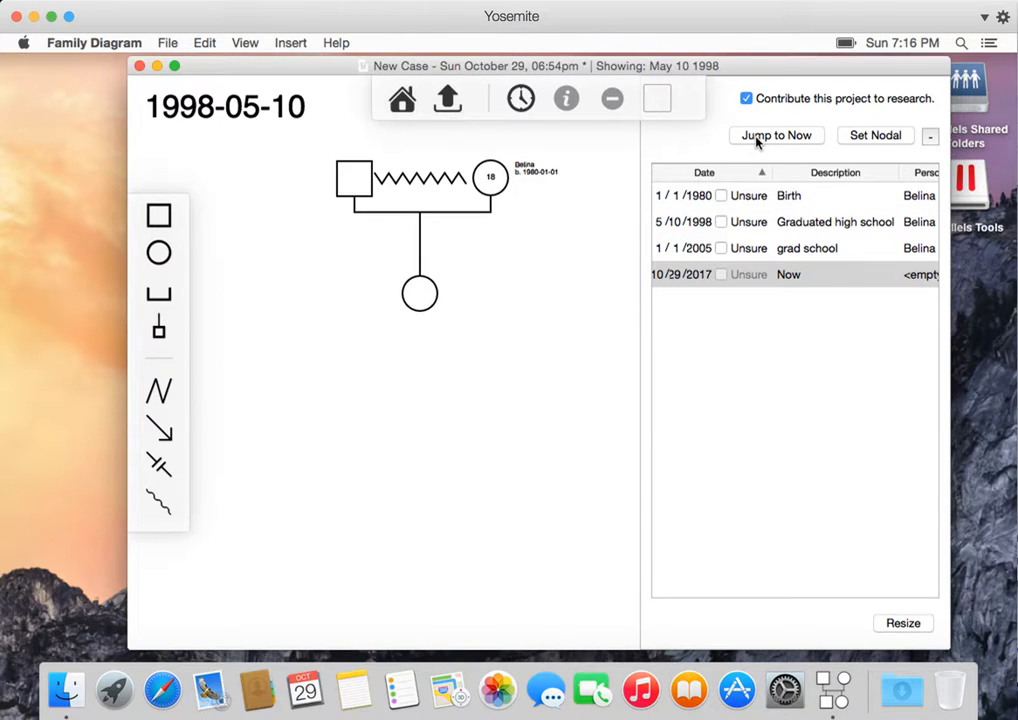
{"action": "left_click", "coordinate": [577, 311]}
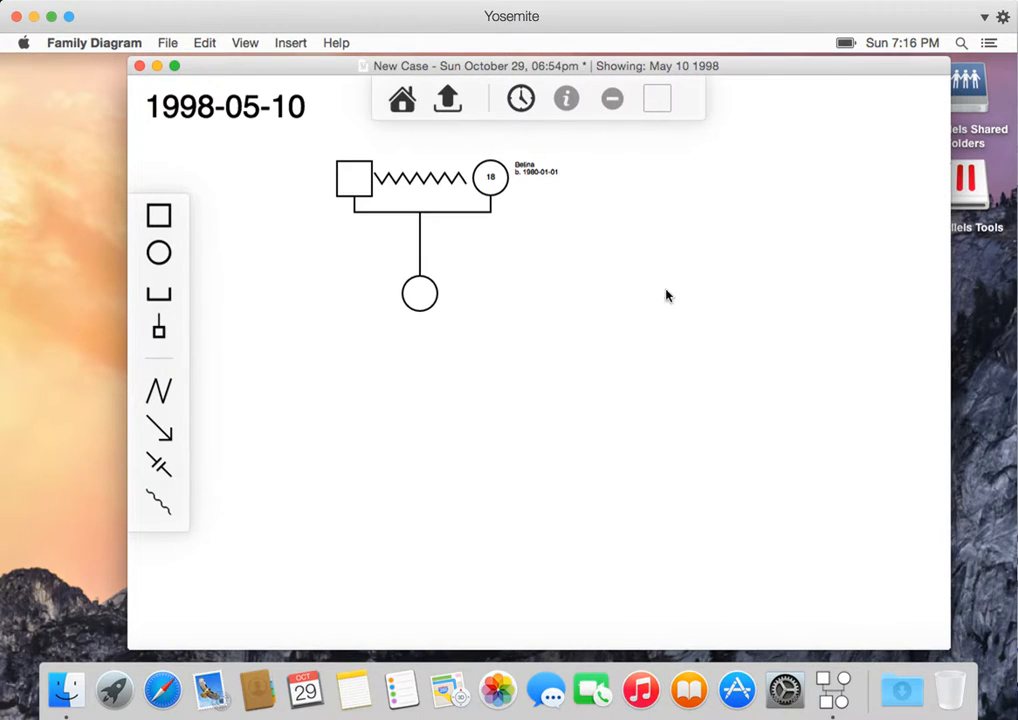
- Reopen the timeline and set the Graduated high school event as the nodal event
{"action": "left_click", "coordinate": [522, 97]}
{"action": "left_click", "coordinate": [782, 276]}
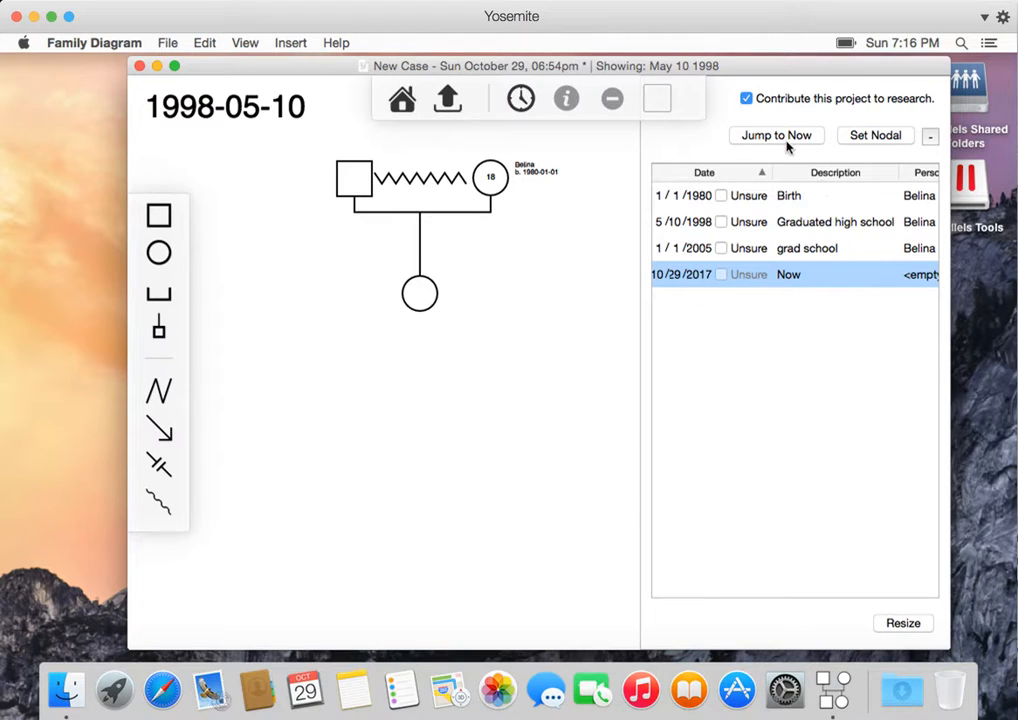
{"action": "left_click", "coordinate": [829, 204]}
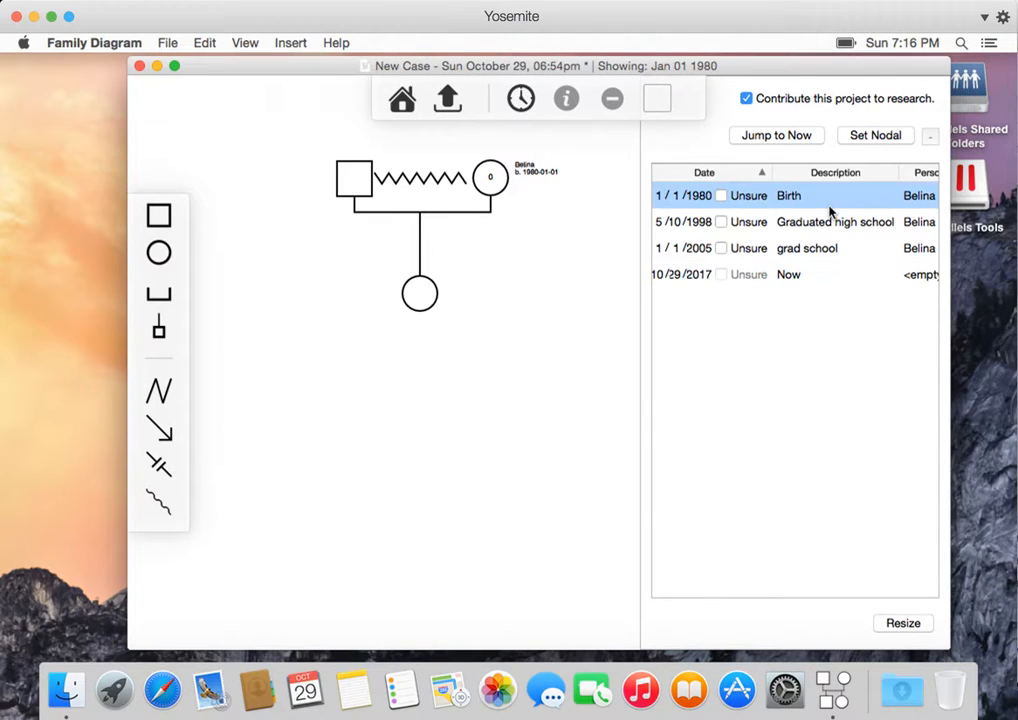
{"action": "left_click", "coordinate": [877, 138]}
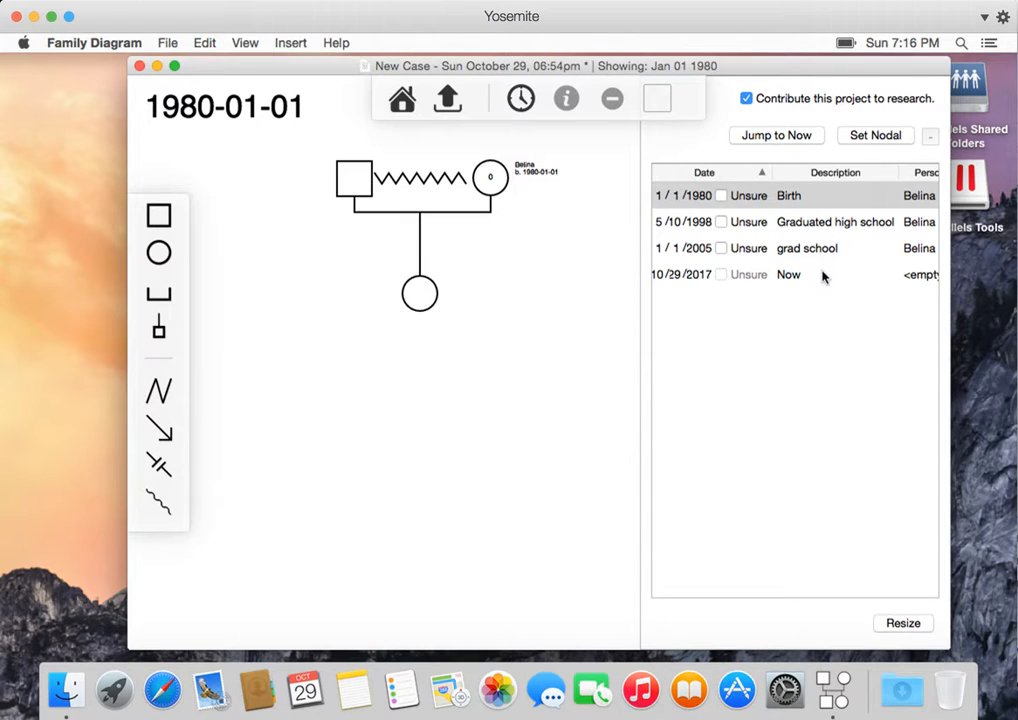
{"action": "left_click", "coordinate": [822, 273]}
{"action": "left_click", "coordinate": [828, 198]}
{"action": "left_click", "coordinate": [872, 136]}
{"action": "left_click", "coordinate": [843, 222]}
{"action": "left_click", "coordinate": [863, 136]}
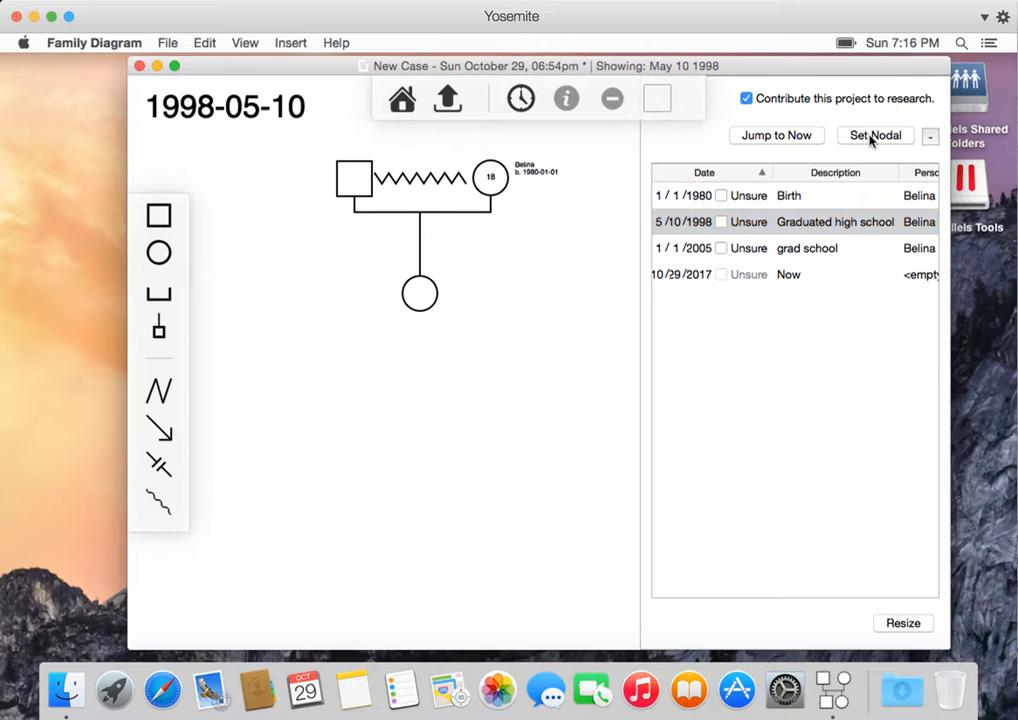
- Select different timeline events to view the diagram at each date alongside the nodal event
{"action": "left_click", "coordinate": [827, 251]}
{"action": "left_click", "coordinate": [827, 280]}
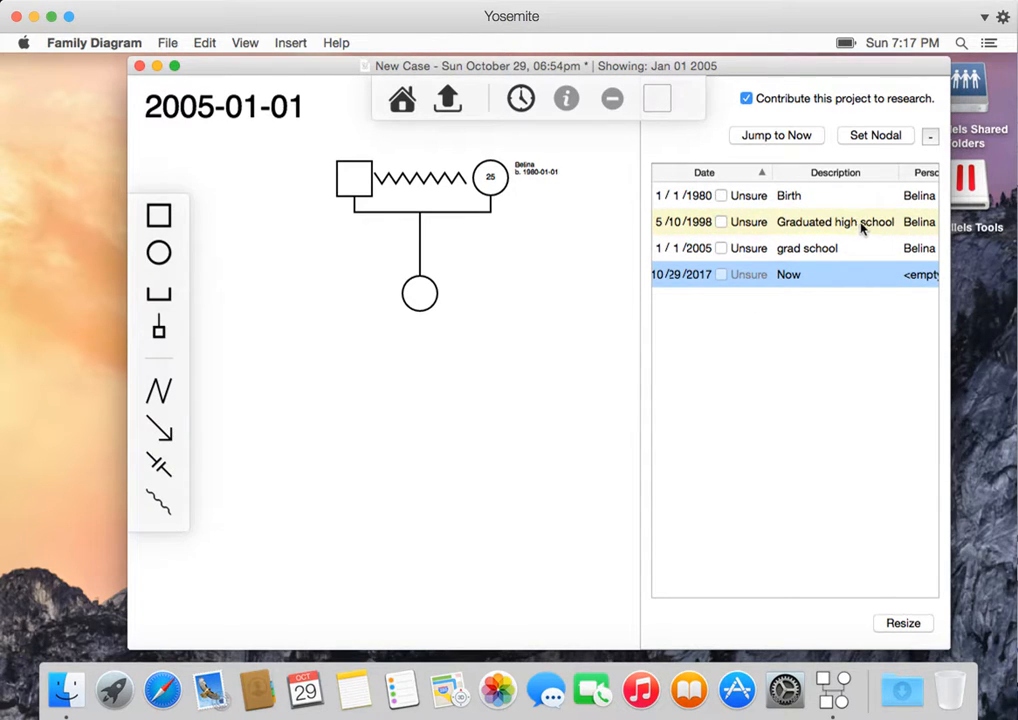
{"action": "left_click", "coordinate": [813, 227]}
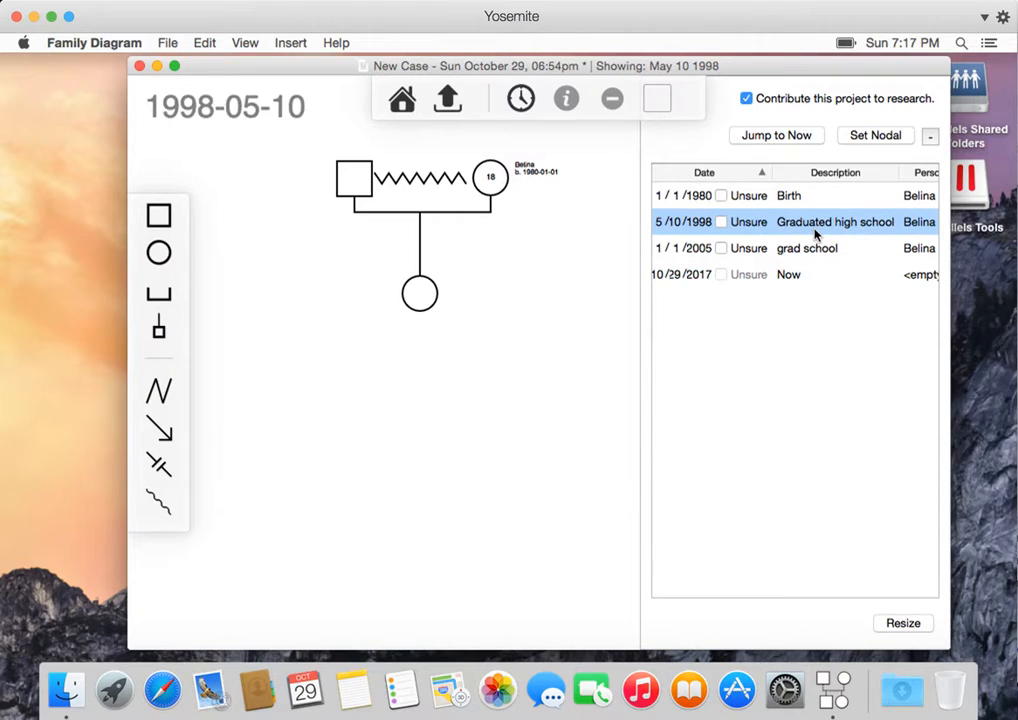
{"action": "key", "text": "Down"}
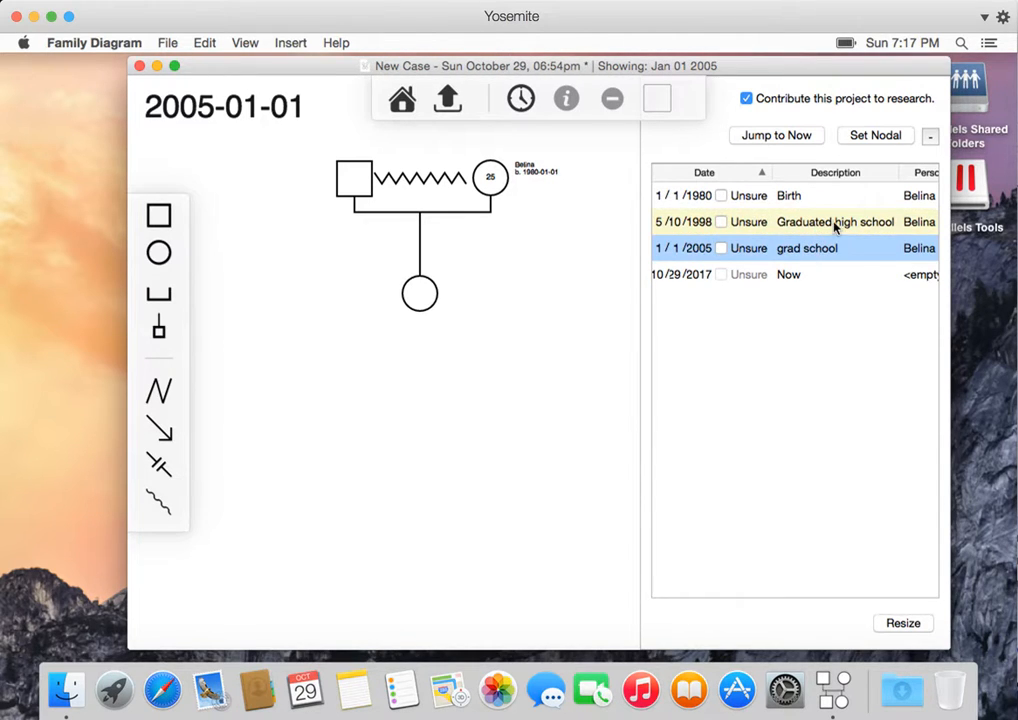
{"action": "left_click", "coordinate": [831, 276]}
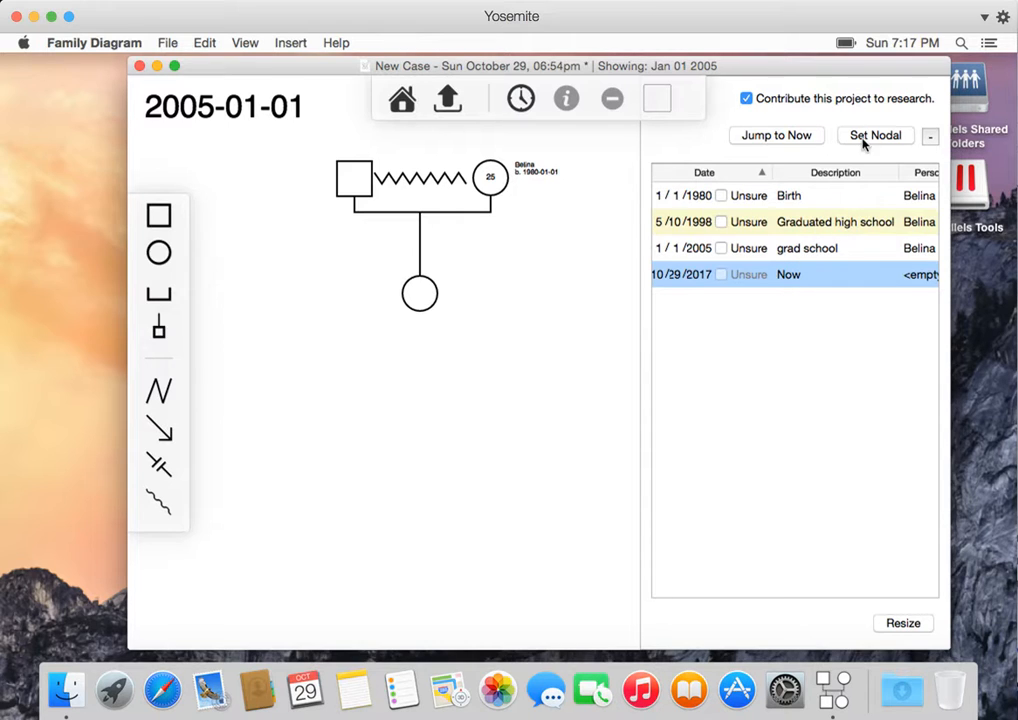
{"action": "left_click", "coordinate": [825, 199]}
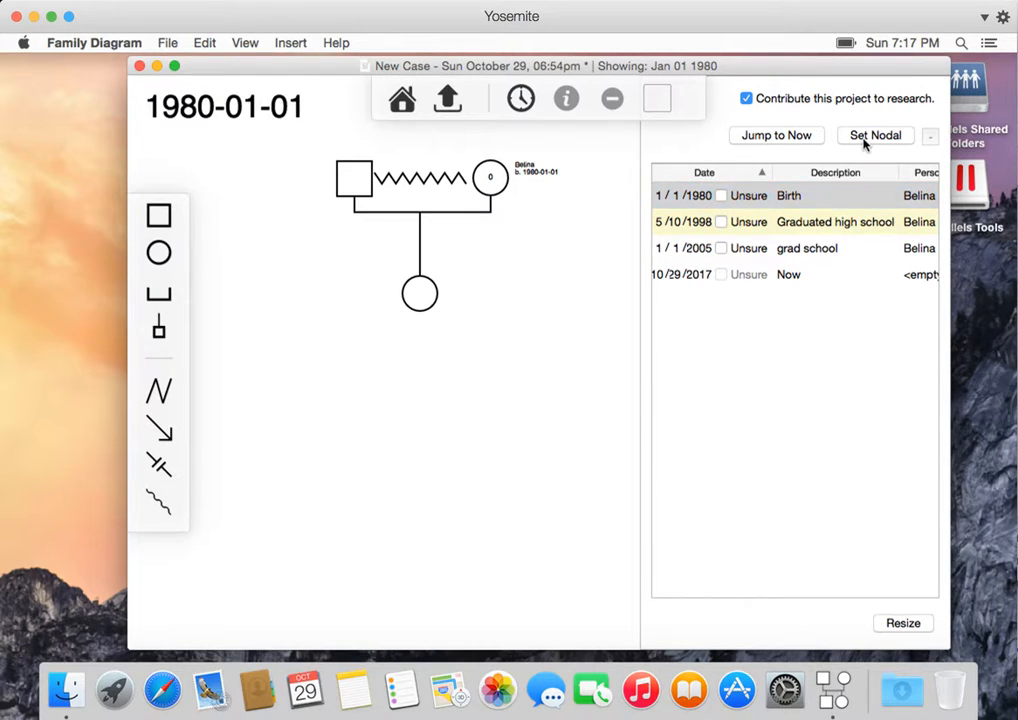
{"action": "left_click", "coordinate": [822, 250]}
{"action": "left_click", "coordinate": [815, 197]}
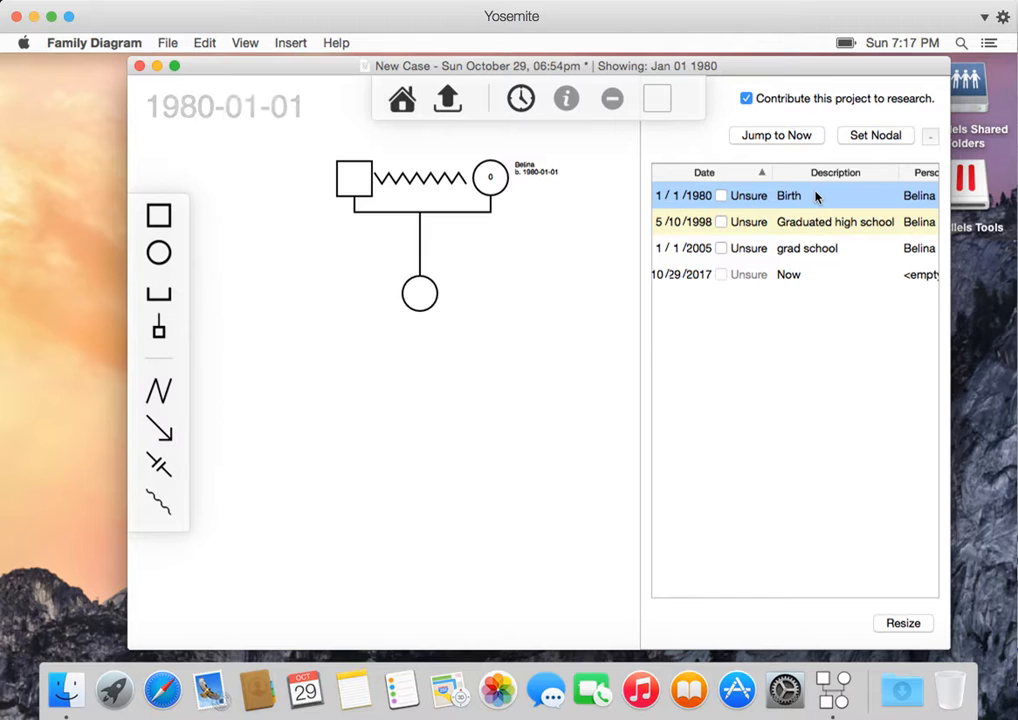
{"action": "left_click", "coordinate": [815, 248]}
{"action": "left_click", "coordinate": [843, 195]}
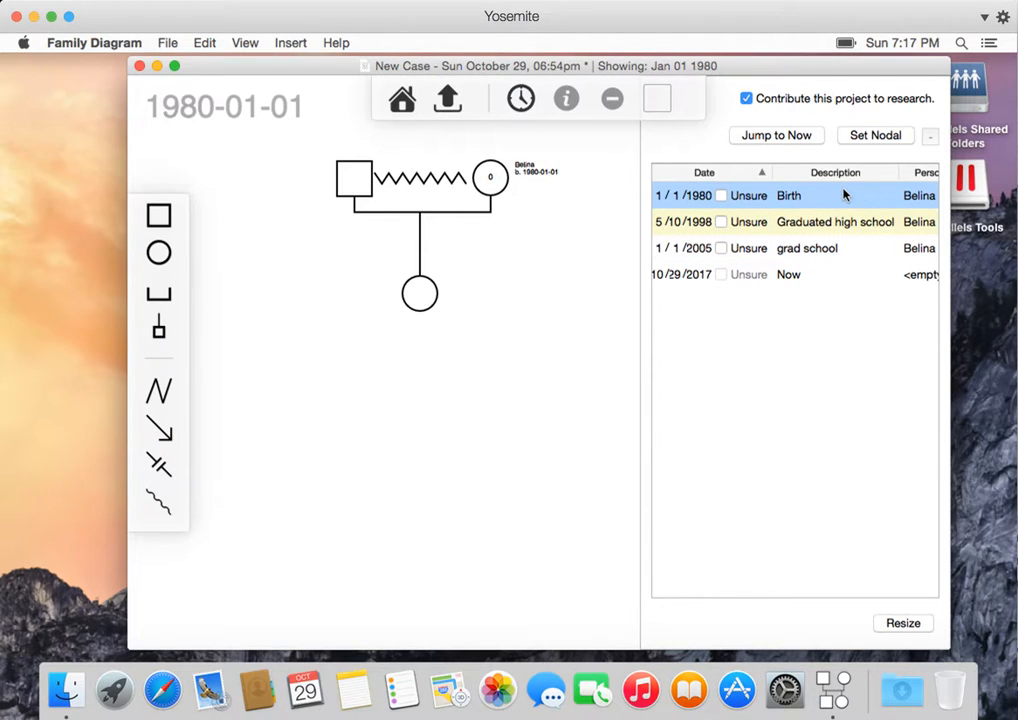
{"action": "left_click", "coordinate": [840, 248]}
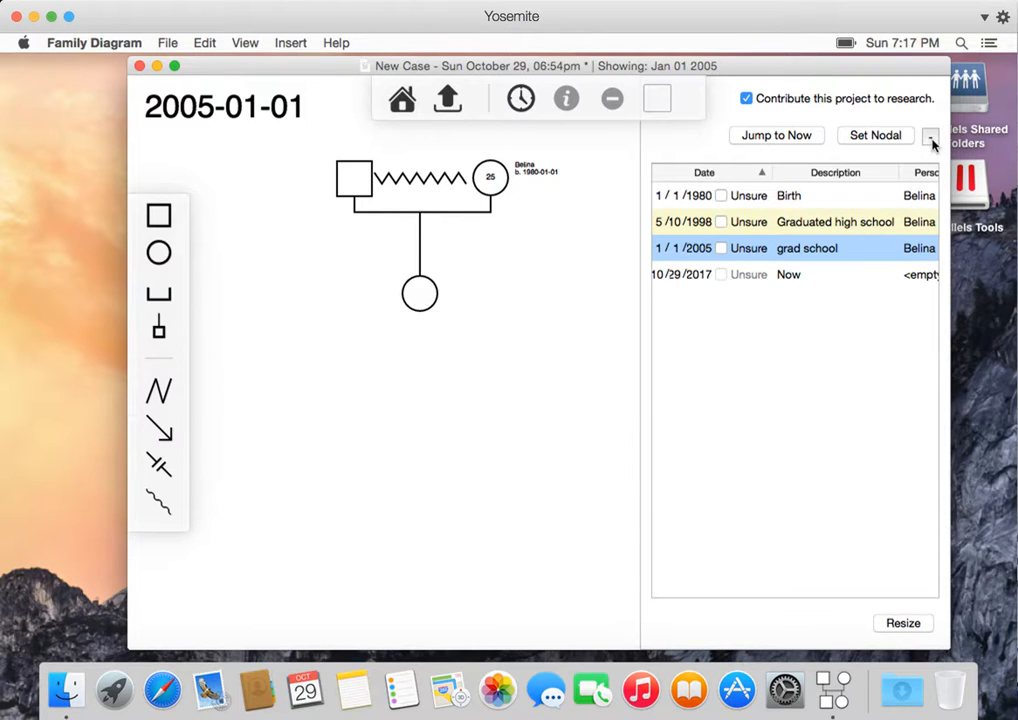
- Expand the timeline table to show all its columns, restore its size, and close the timeline
{"action": "left_click", "coordinate": [820, 268]}
{"action": "left_click", "coordinate": [838, 225]}
{"action": "left_click", "coordinate": [829, 250]}
{"action": "left_click", "coordinate": [903, 623]}
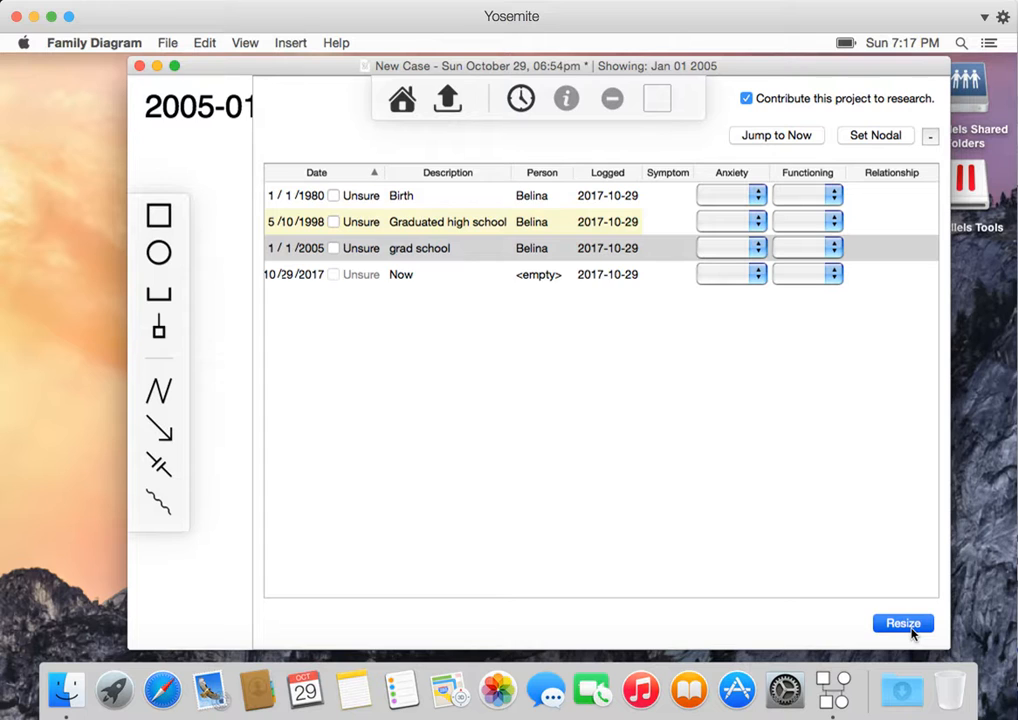
{"action": "left_click", "coordinate": [903, 623]}
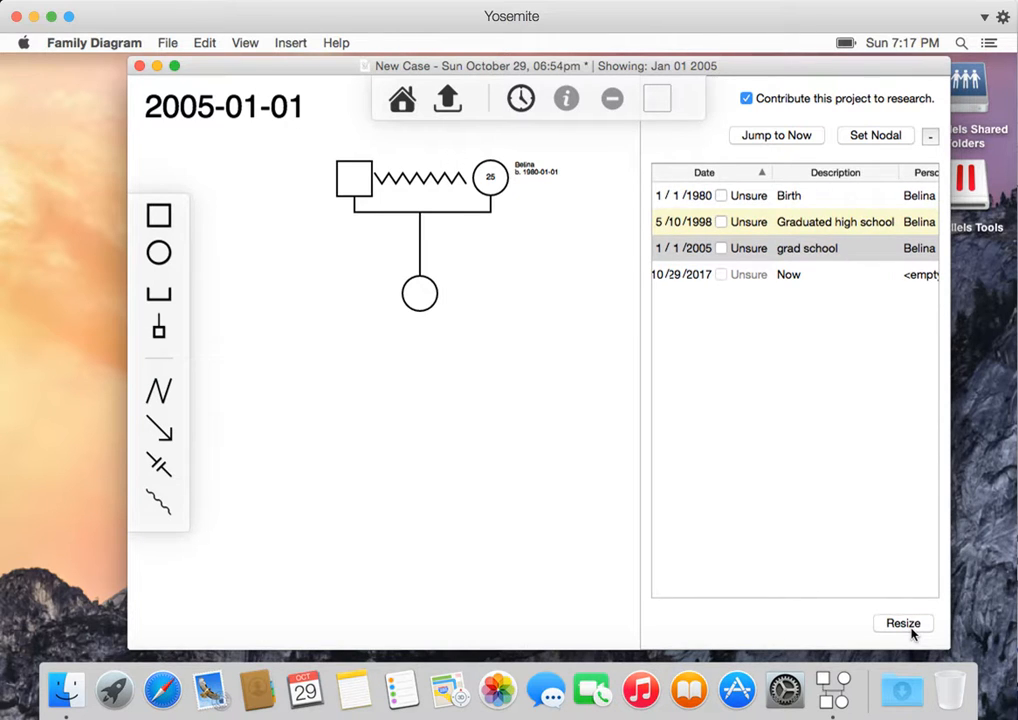
{"action": "left_click", "coordinate": [561, 247]}
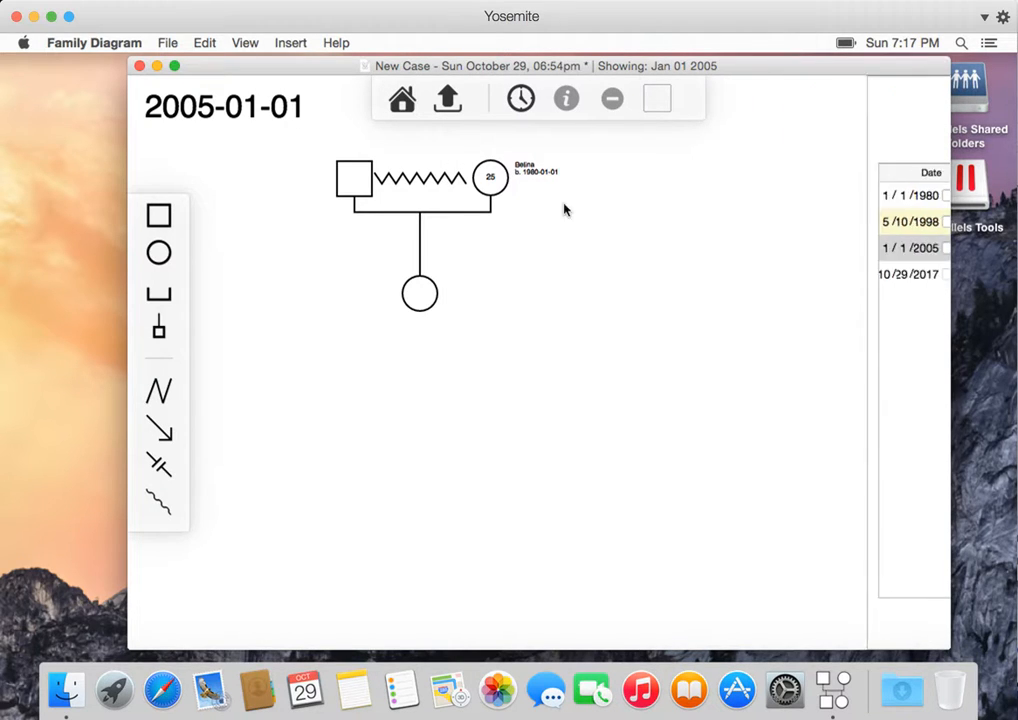
{"action": "left_click", "coordinate": [609, 22]}
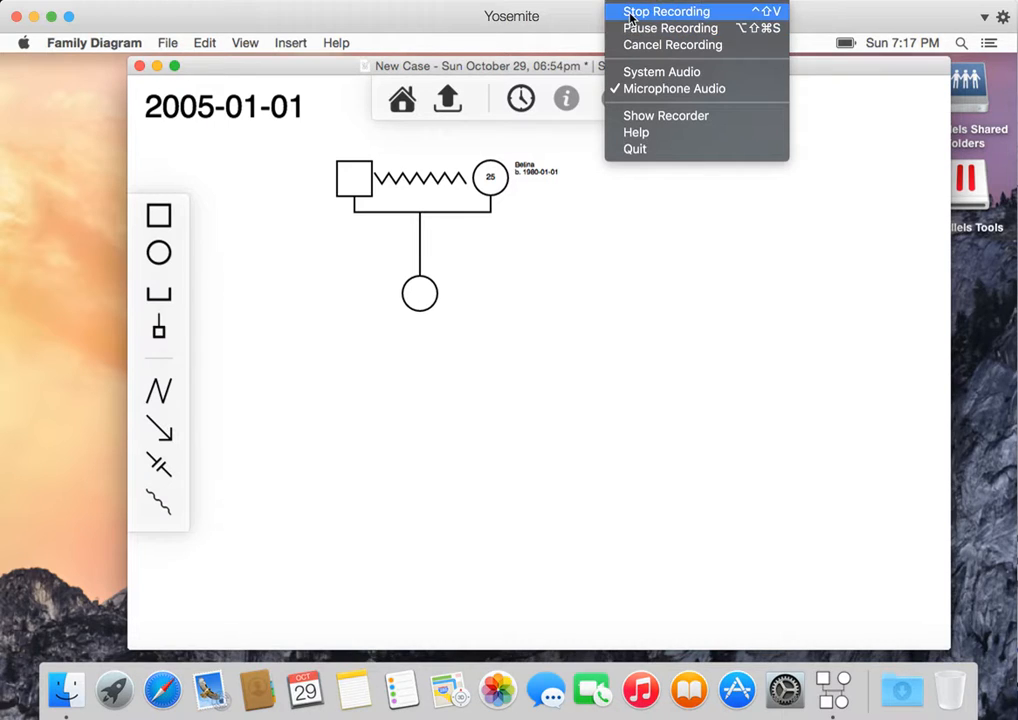